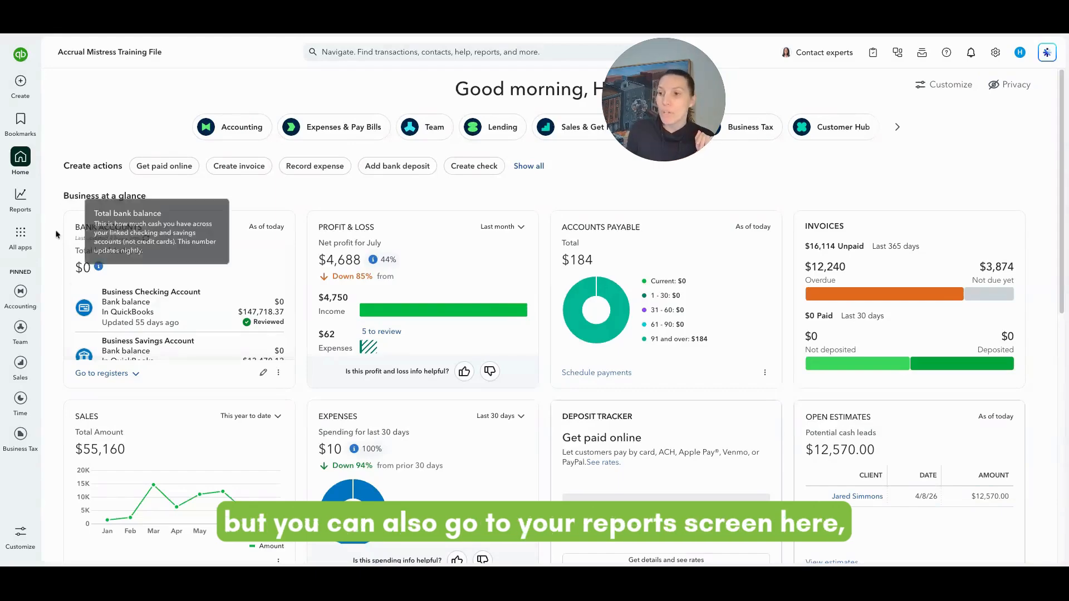
Search Reports for 'vendor' and open the Vendor Contact List report
left_click(23, 203)
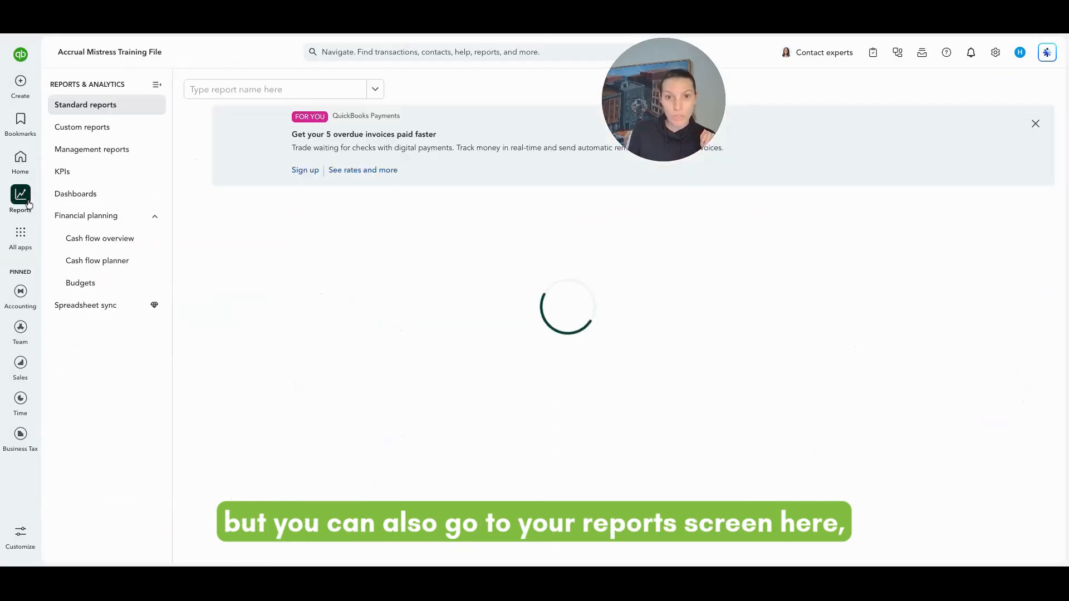
left_click(247, 97)
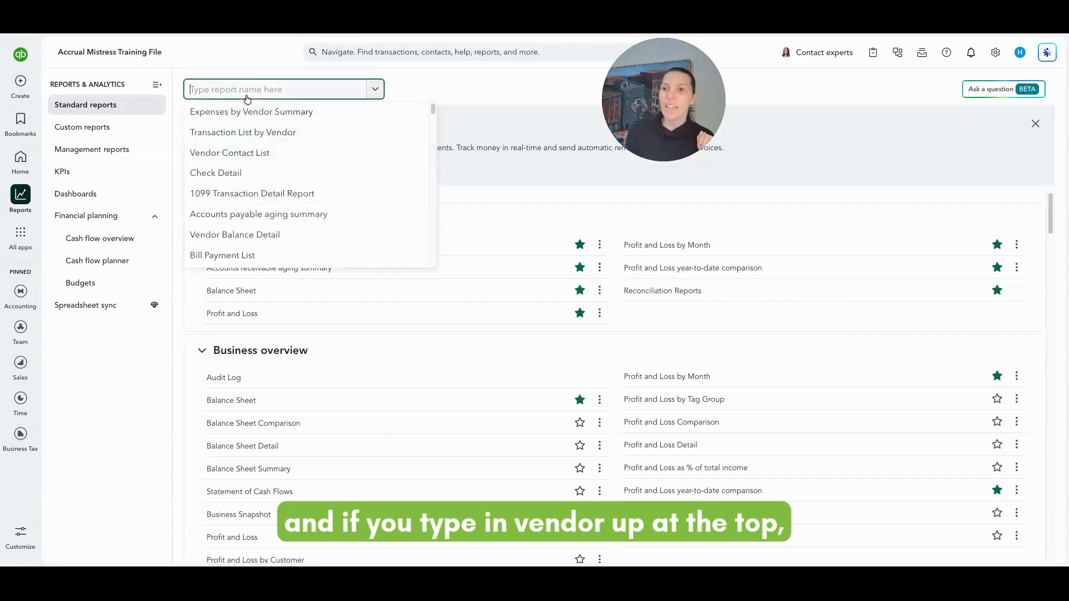
type("vendor")
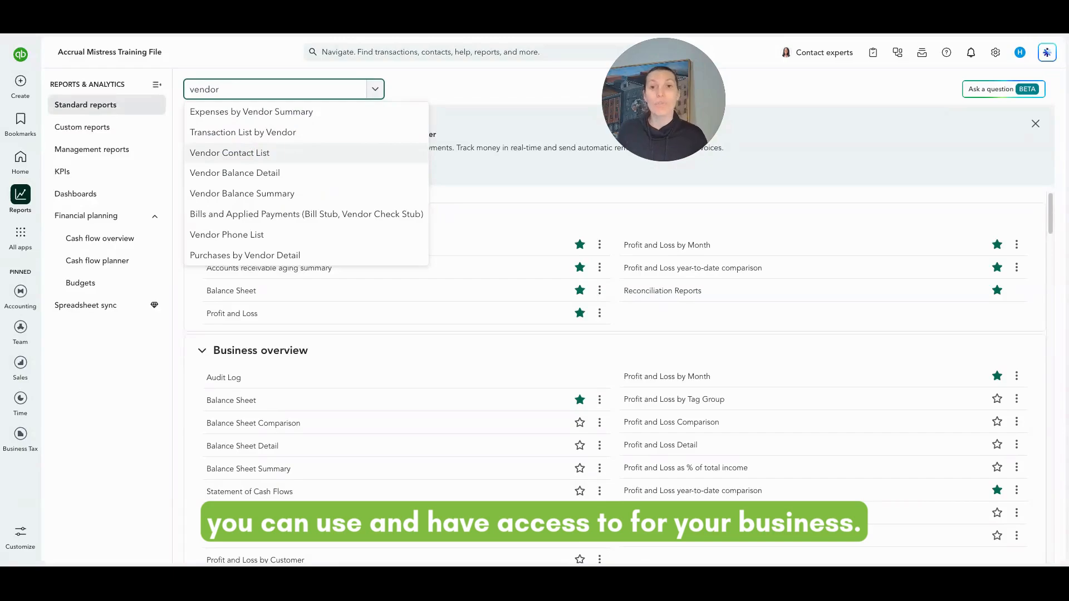
left_click(230, 152)
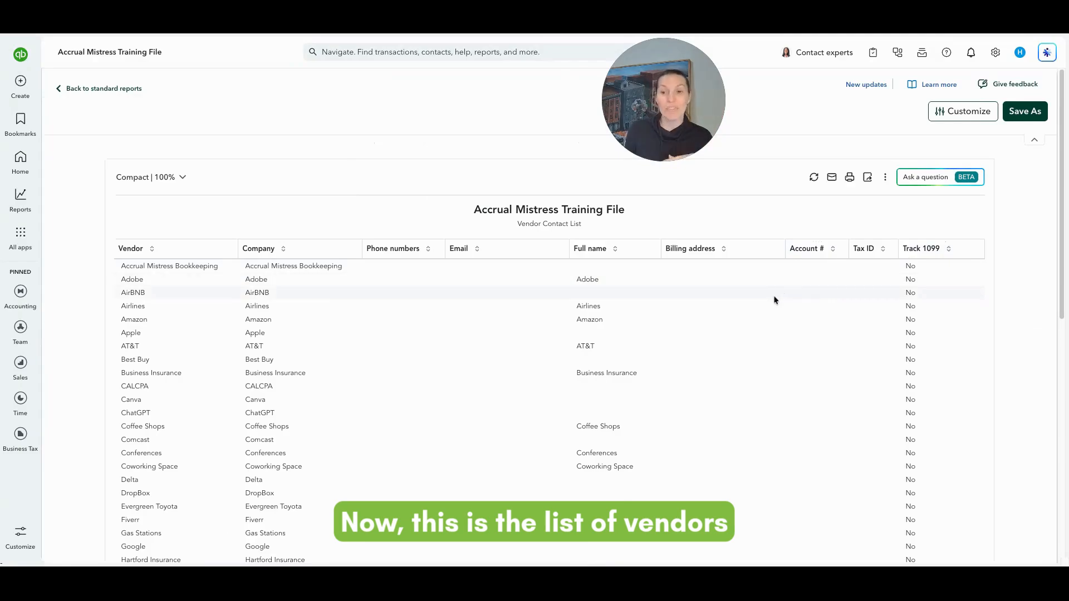
scroll(757, 298, "down", 1)
scroll(758, 298, "down", 3)
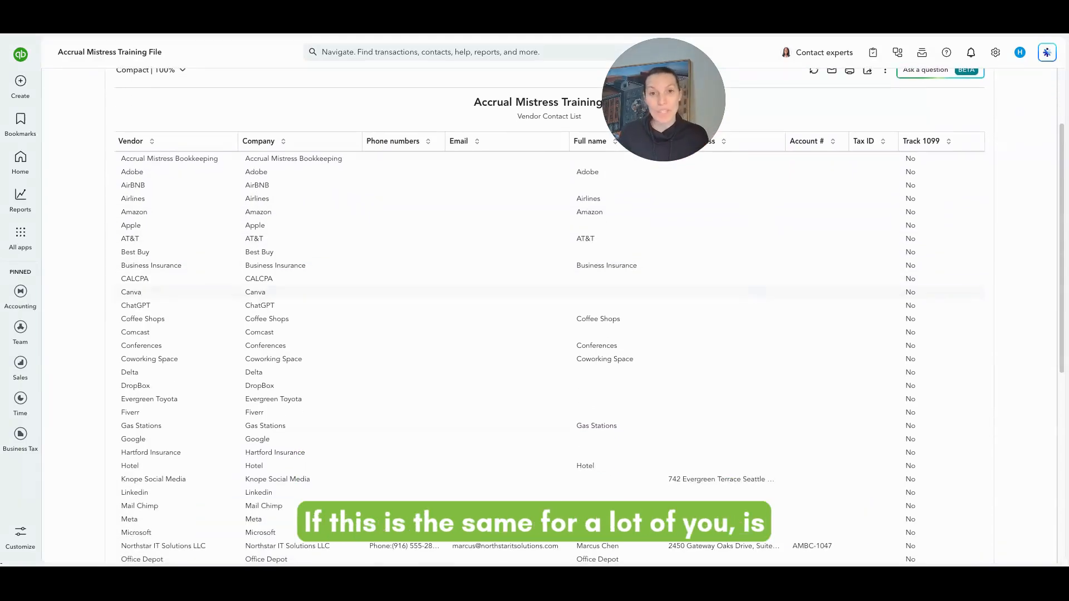
scroll(534, 311, "down", 3)
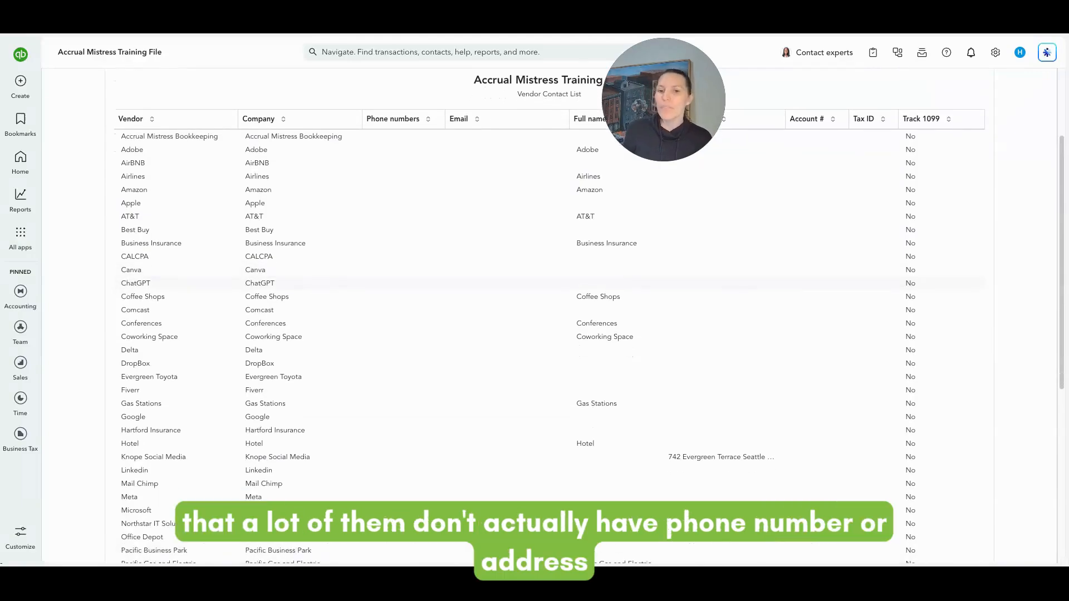
scroll(724, 300, "down", 2)
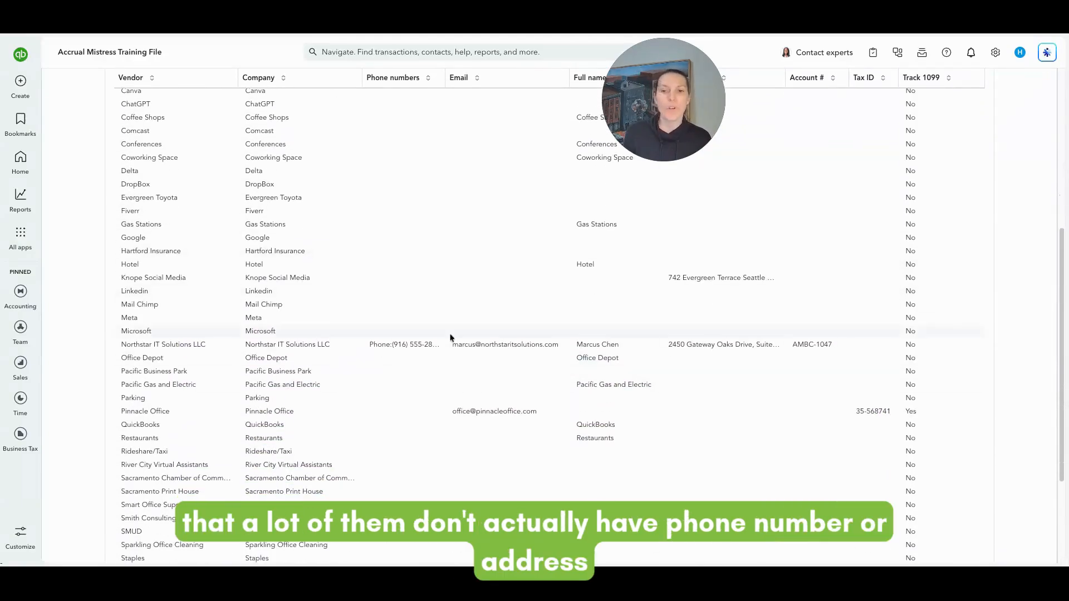
scroll(389, 473, "down", 3)
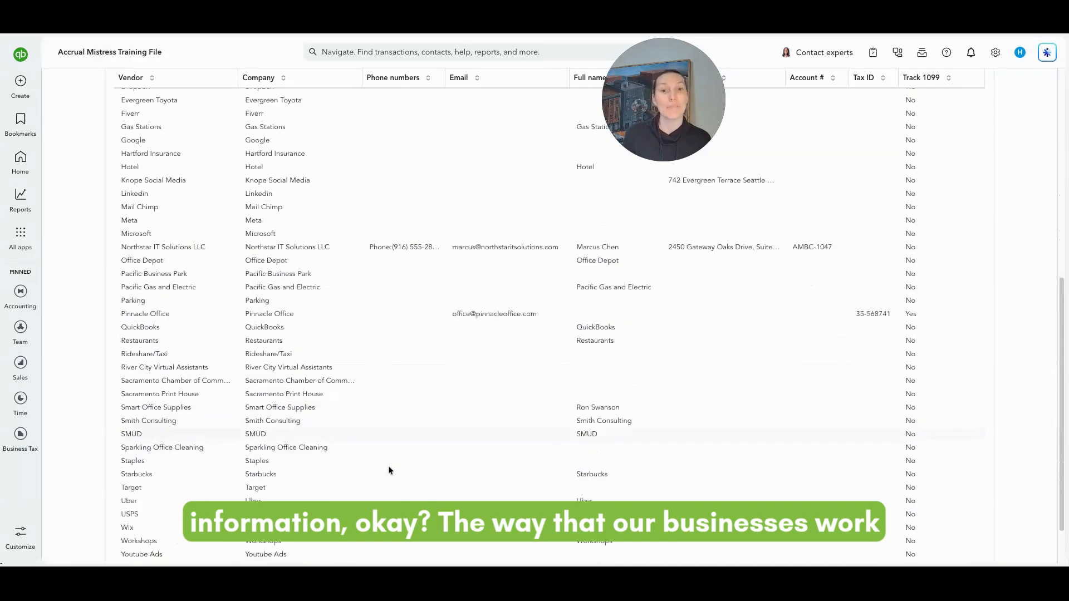
scroll(391, 463, "down", 1)
scroll(394, 462, "up", 3)
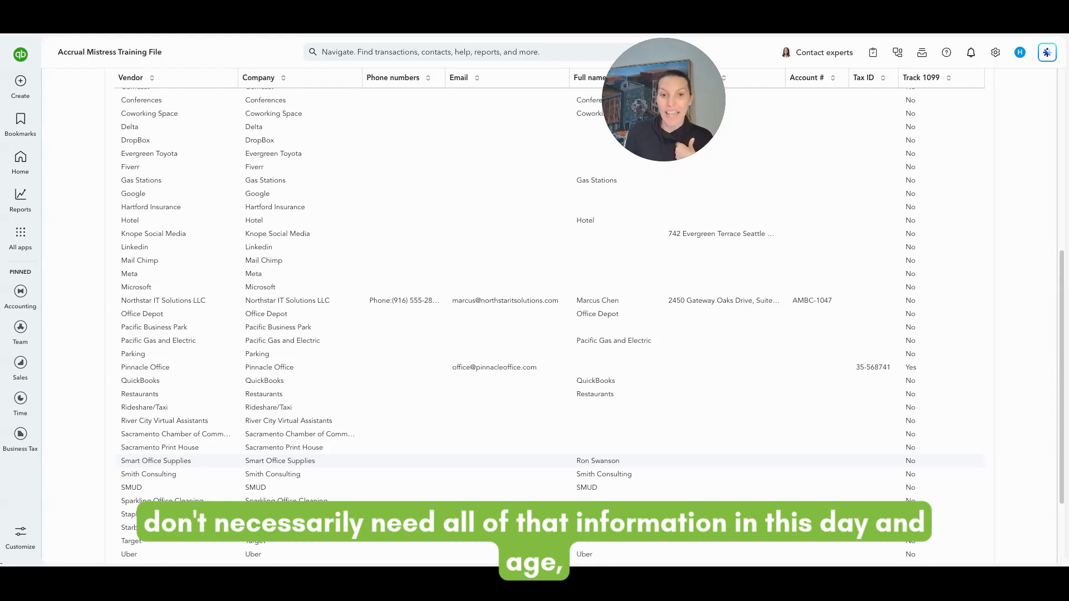
scroll(417, 461, "up", 1)
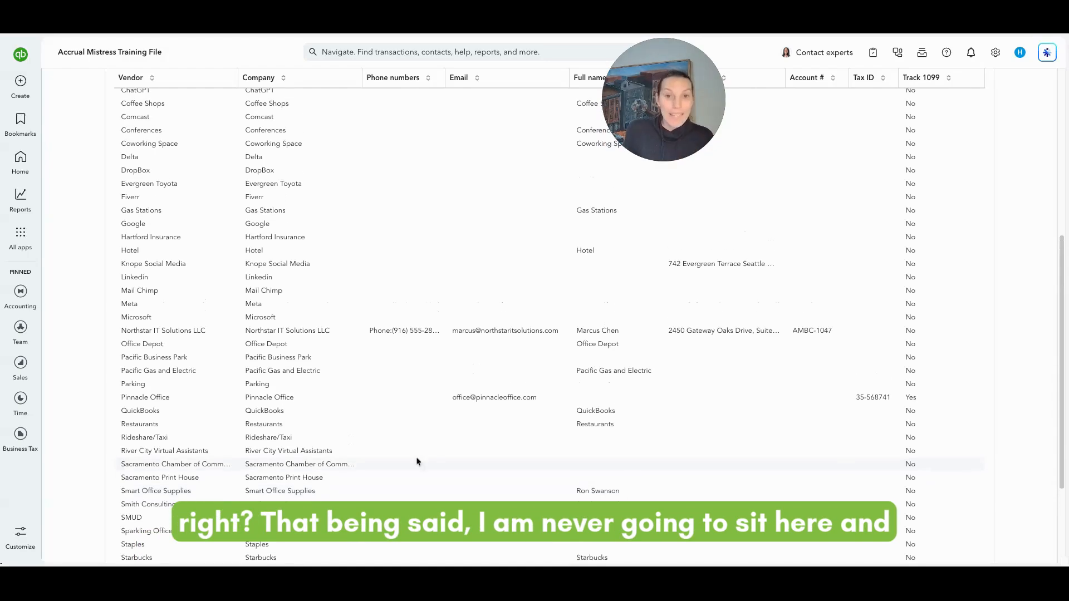
Scroll through the Vendor Contact List report, then bring up the All apps list
scroll(433, 456, "up", 1)
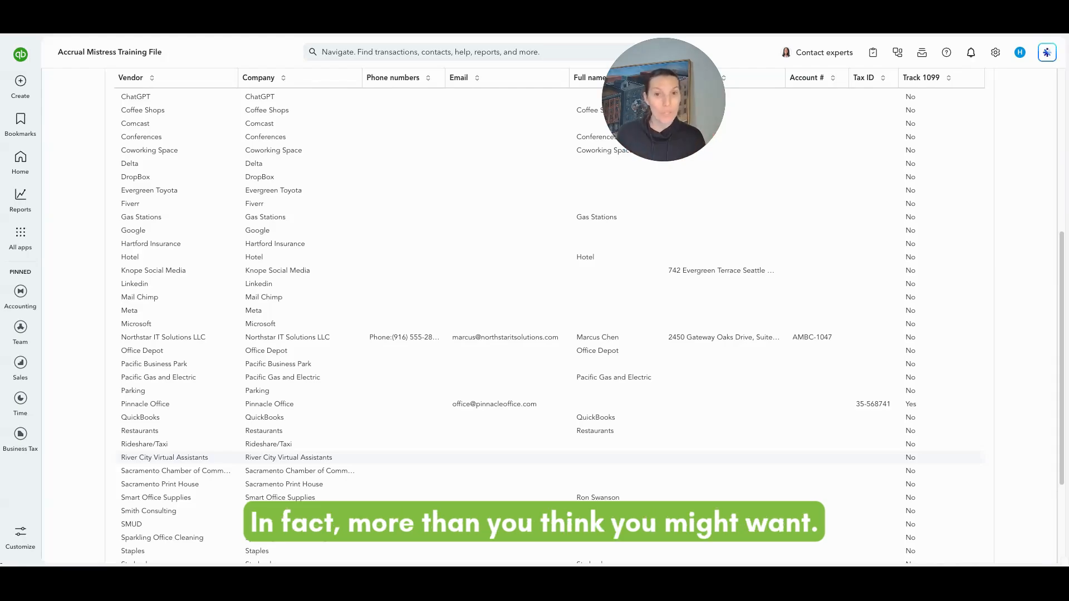
scroll(443, 440, "down", 3)
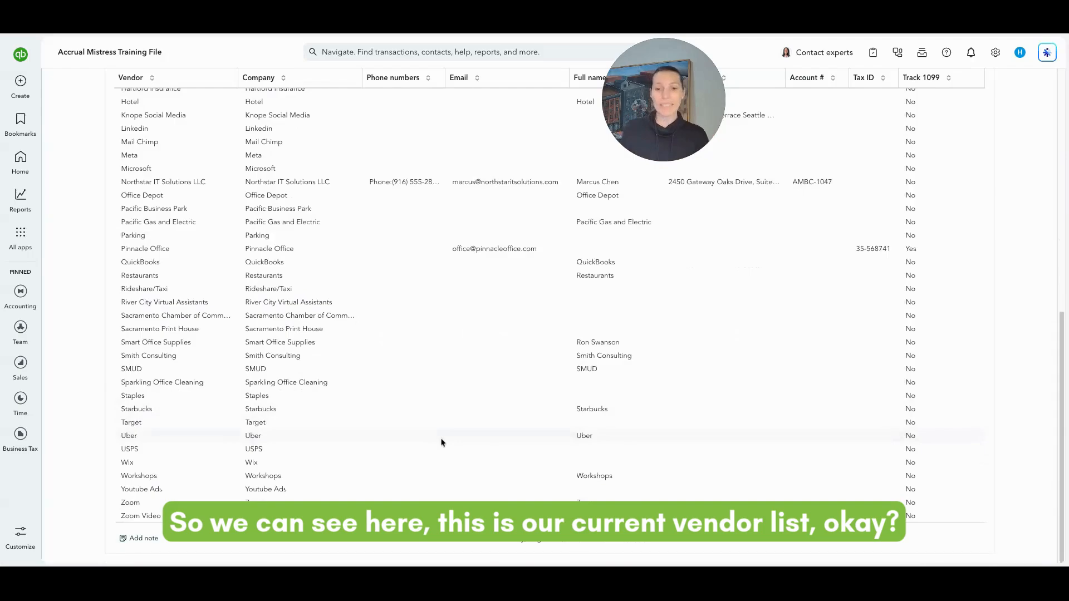
scroll(445, 440, "up", 3)
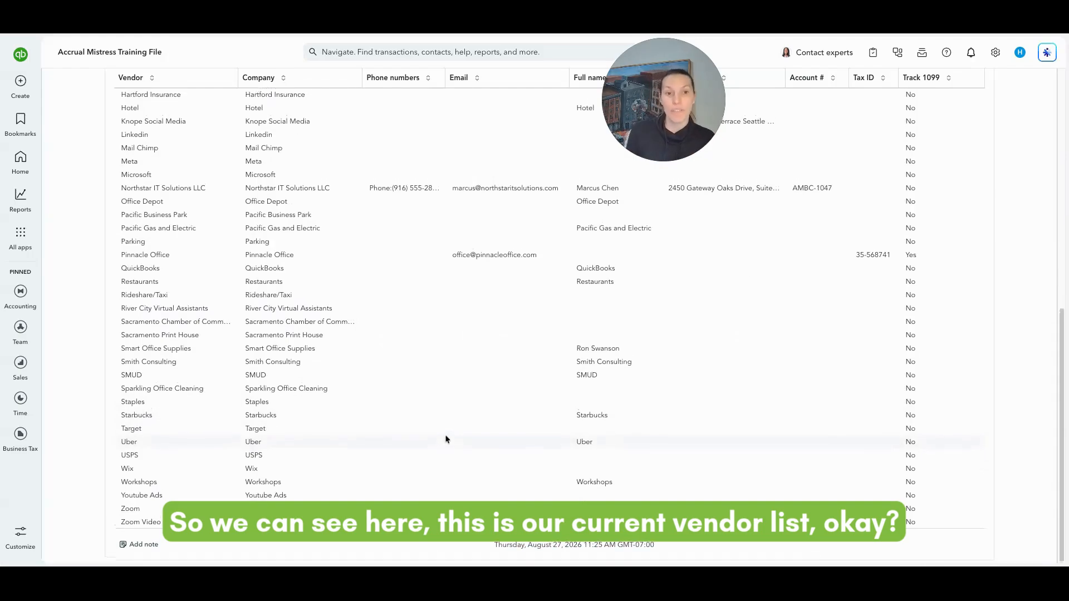
scroll(535, 323, "up", 5)
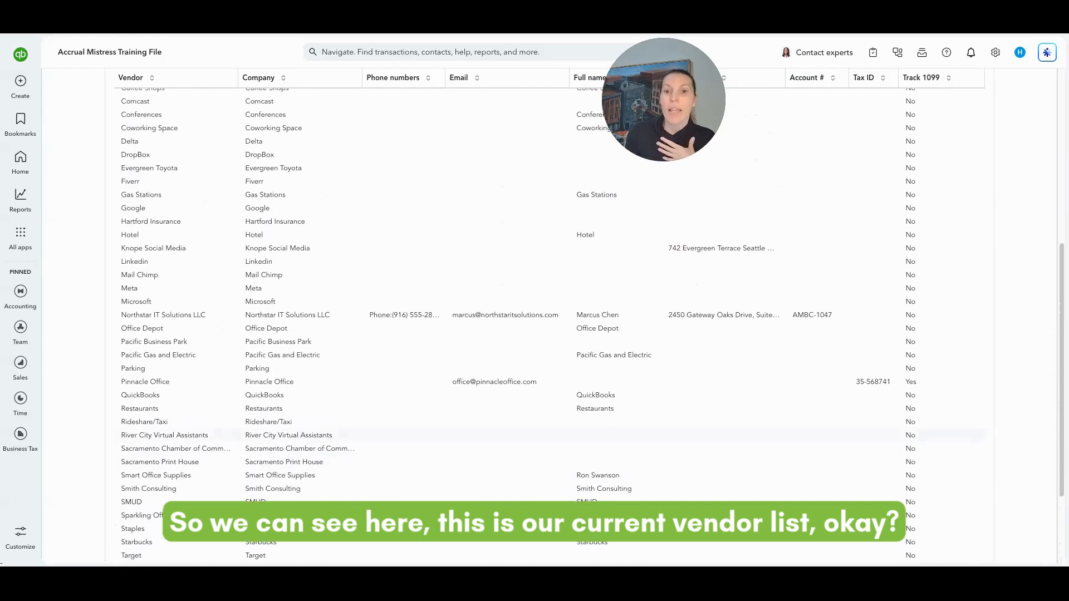
scroll(535, 443, "up", 1)
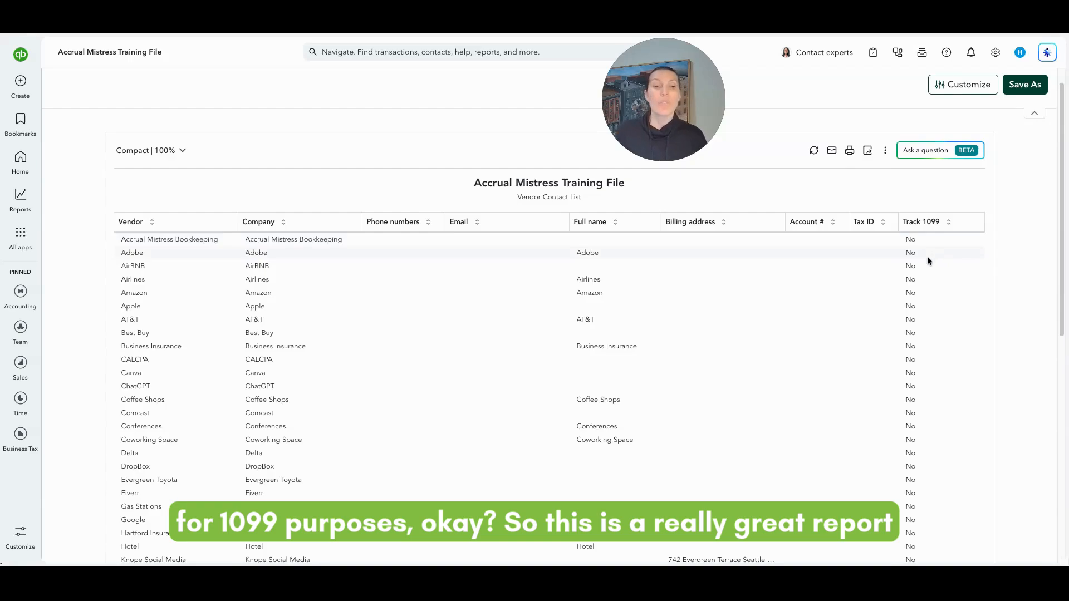
scroll(928, 261, "down", 1)
scroll(928, 261, "down", 1)
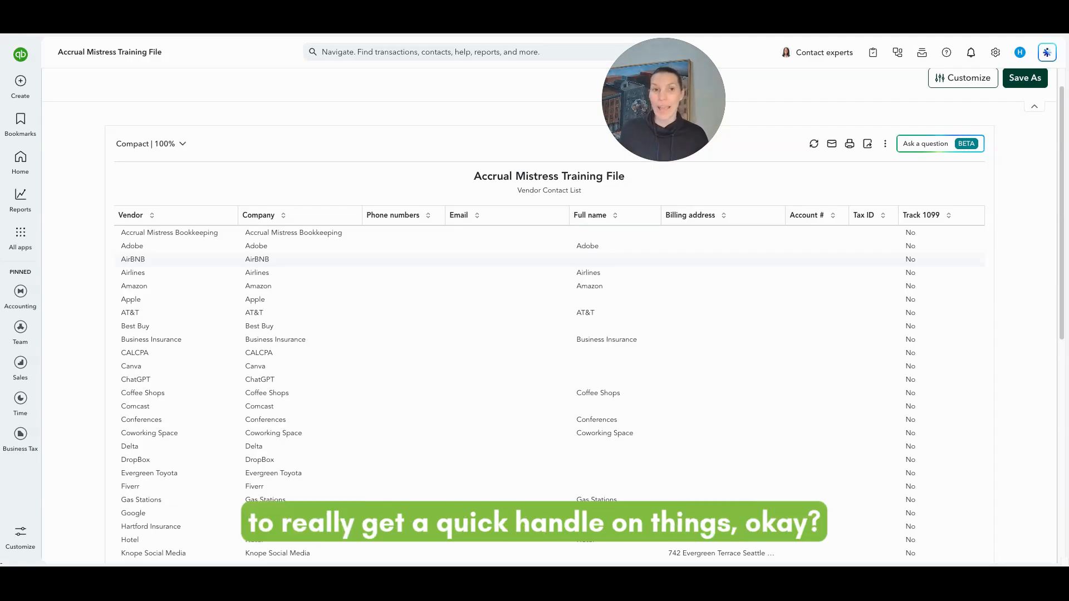
scroll(913, 306, "up", 1)
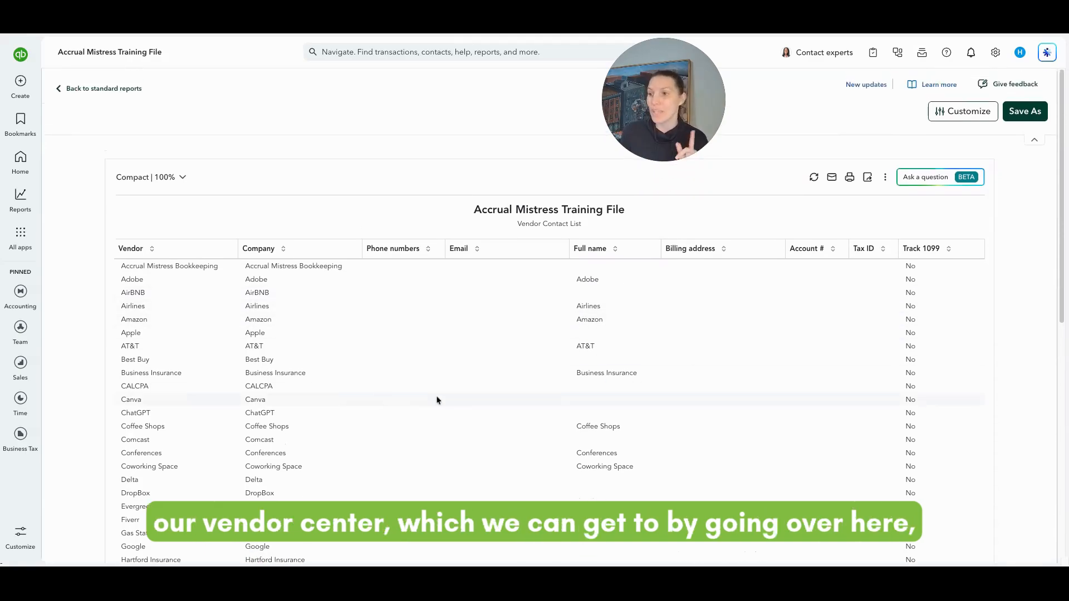
left_click(16, 234)
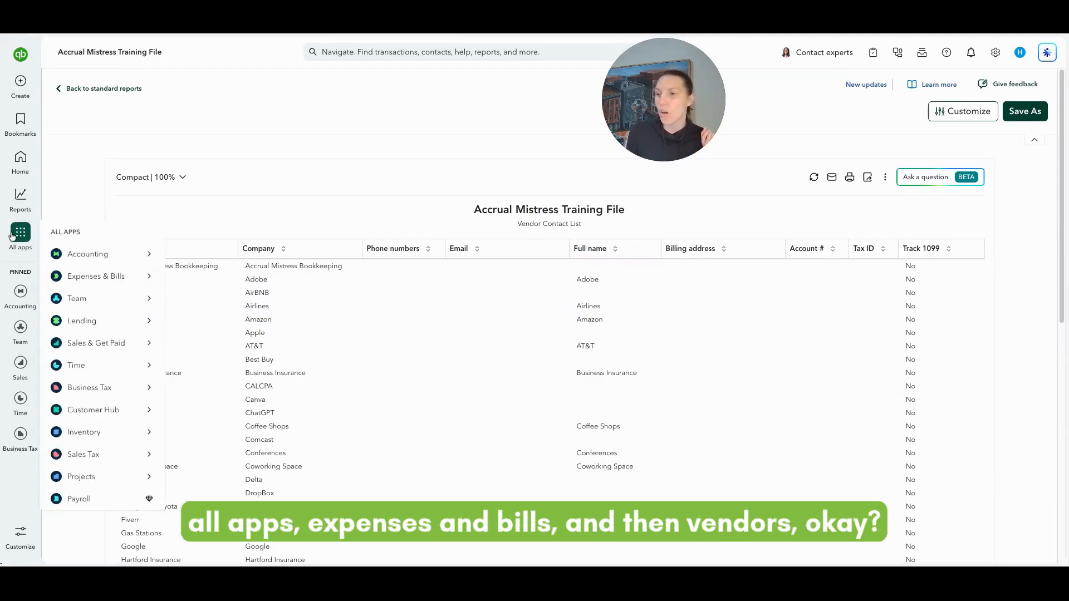
Go to the Vendors page under Expenses & Bills
mouse_move(110, 280)
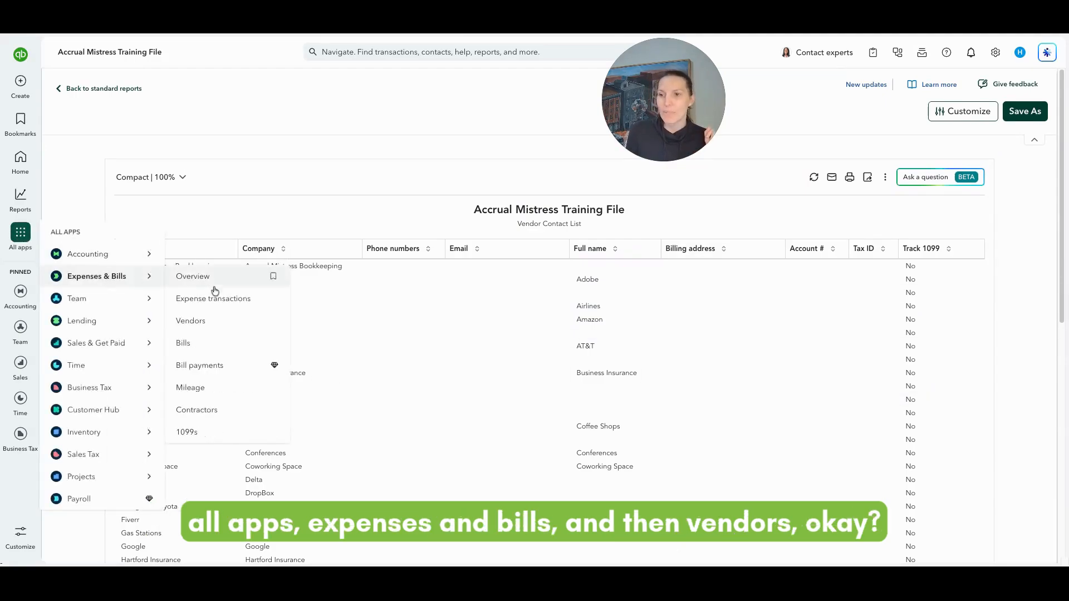
left_click(216, 330)
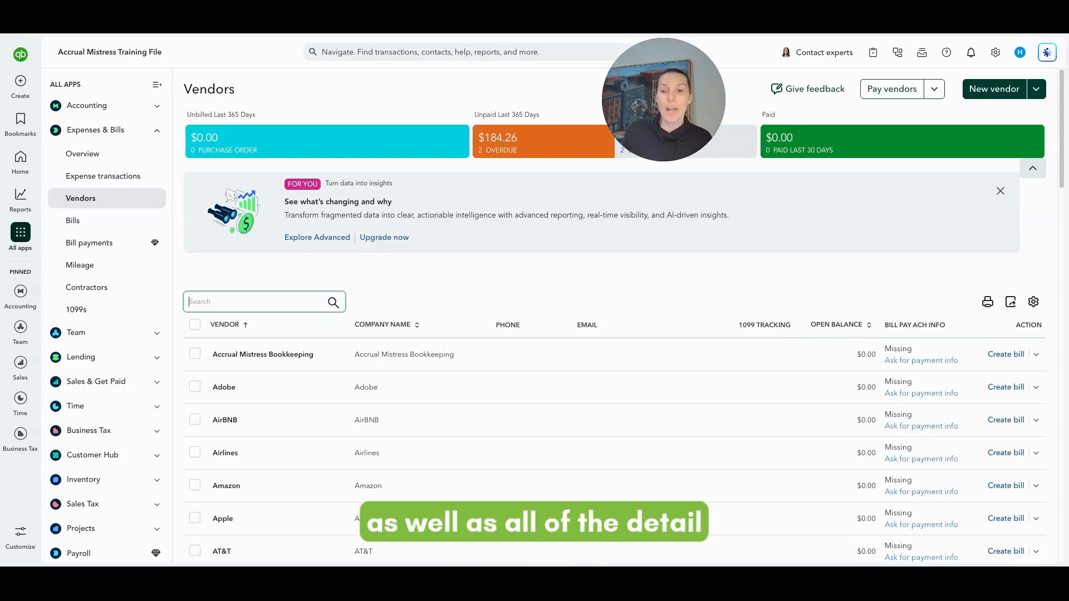
Show the New vendor dropdown options, including Import vendors and Multiple vendors
scroll(446, 436, "down", 9)
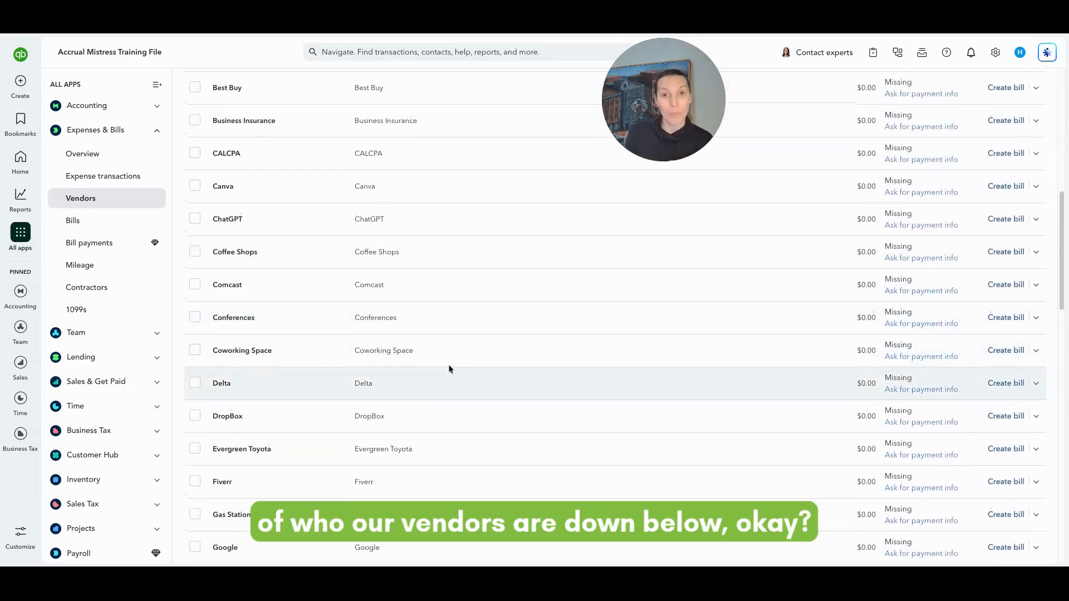
scroll(449, 365, "up", 9)
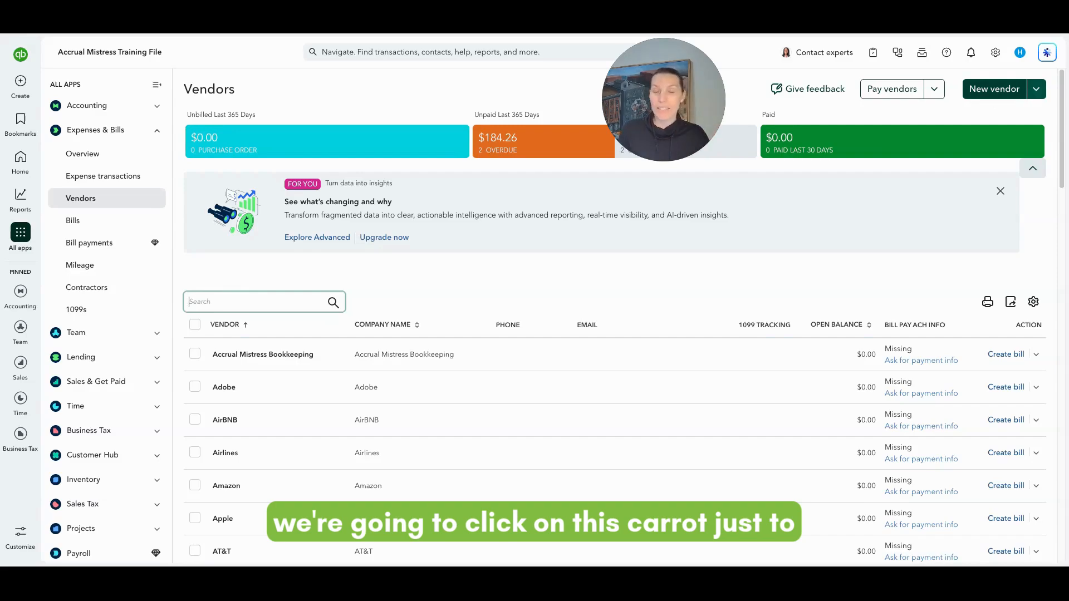
left_click(1037, 91)
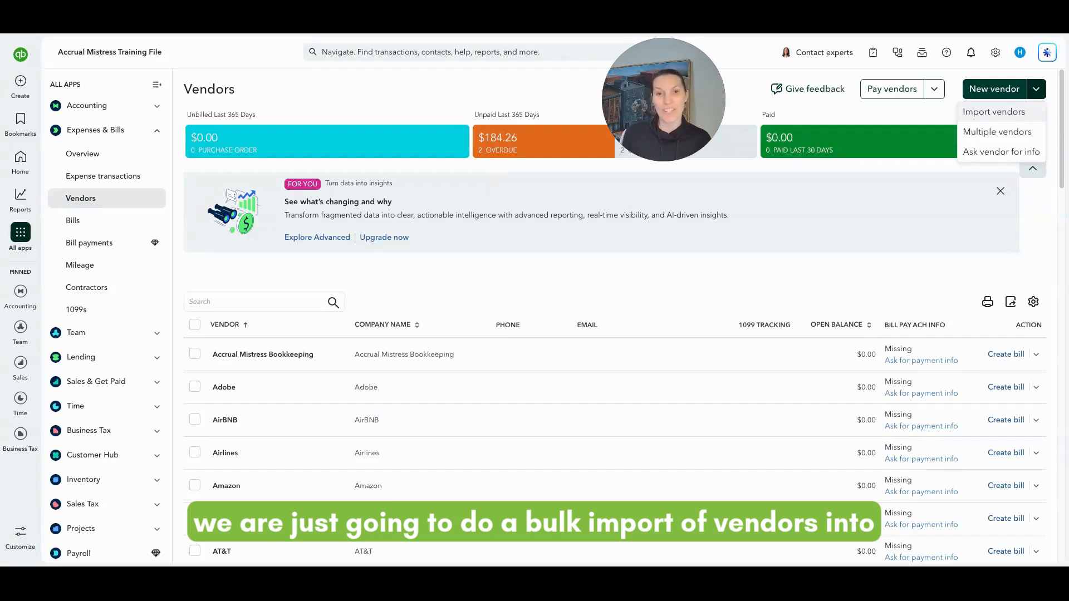
Choose Import vendors from the New vendor dropdown
left_click(994, 112)
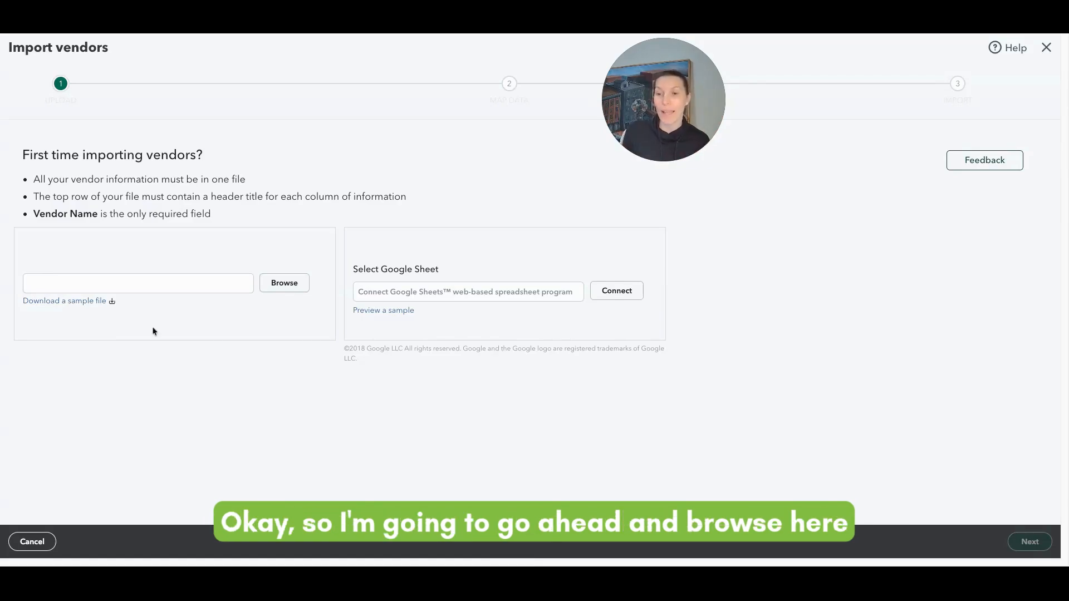
Upload QuickBooks_Bulk_Vendor_Import.xlsx and advance to the Map Data step
left_click(283, 289)
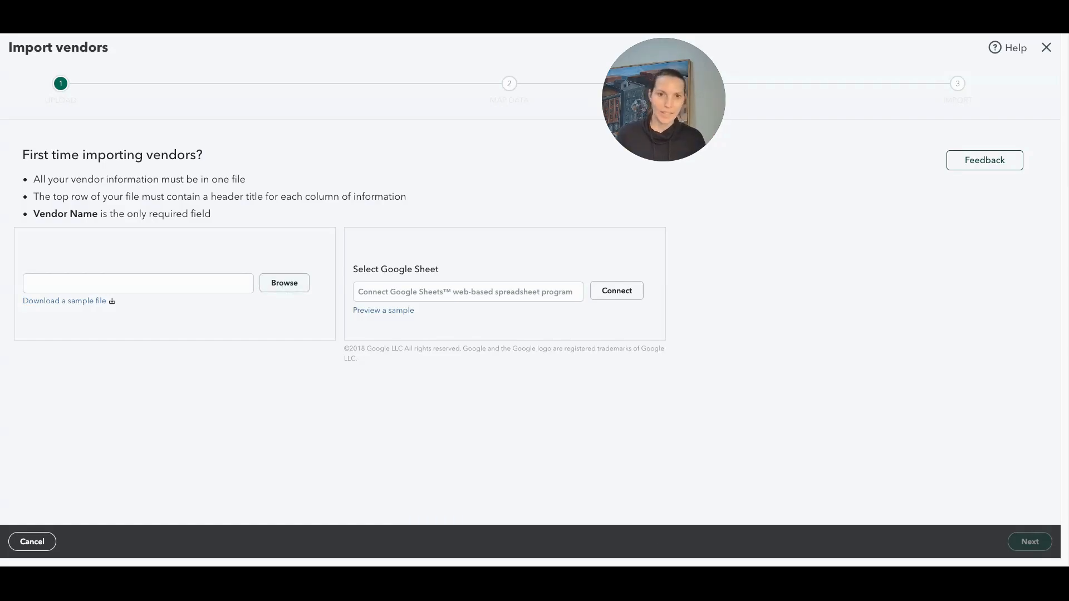
left_click(742, 491)
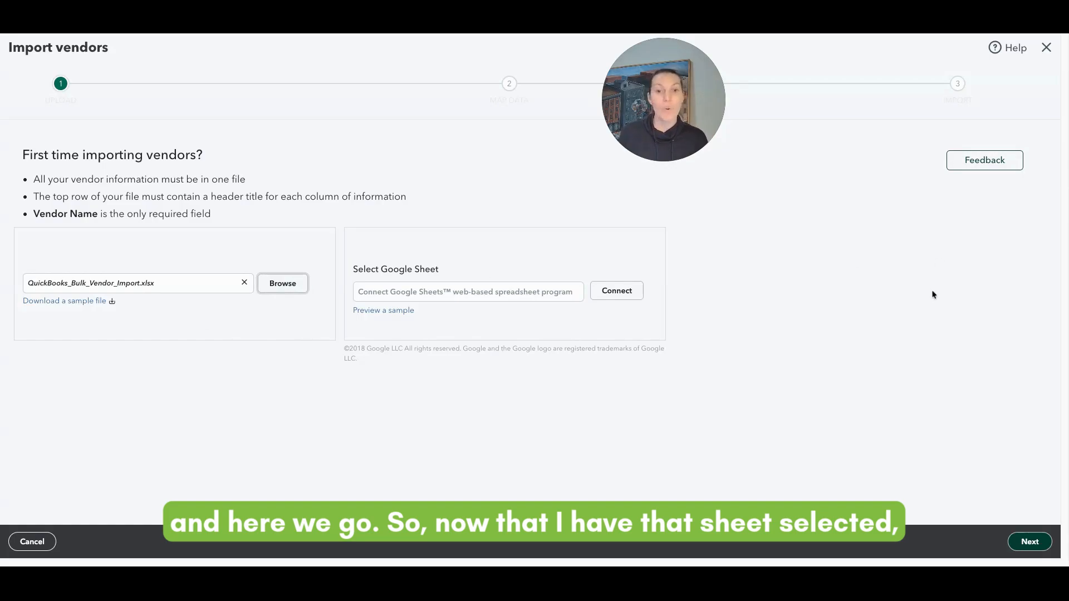
left_click(1029, 543)
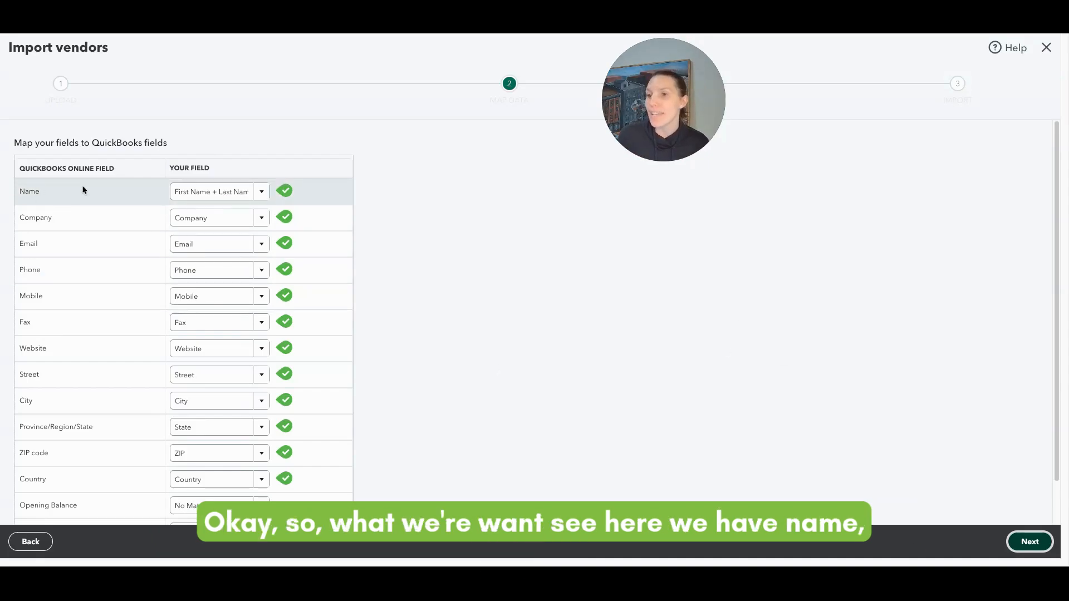
left_click(262, 195)
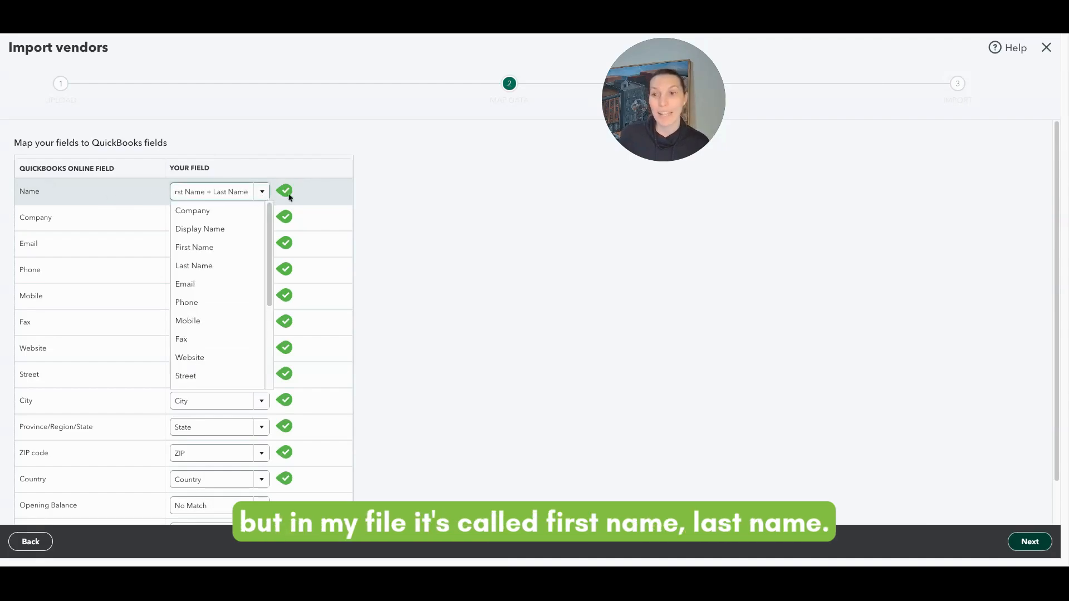
left_click(345, 197)
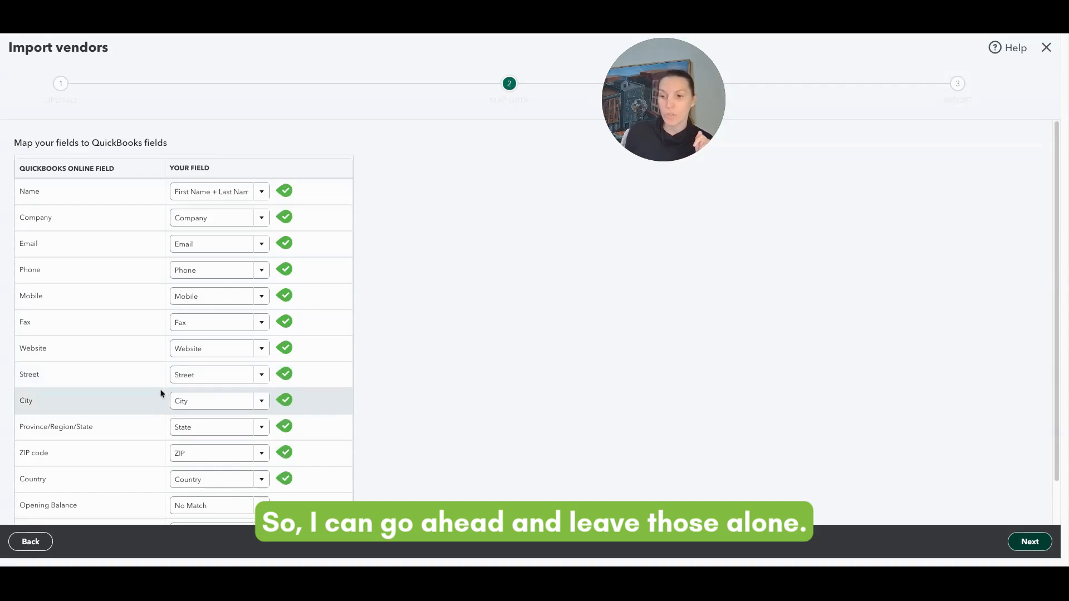
scroll(165, 391, "down", 1)
scroll(164, 393, "down", 1)
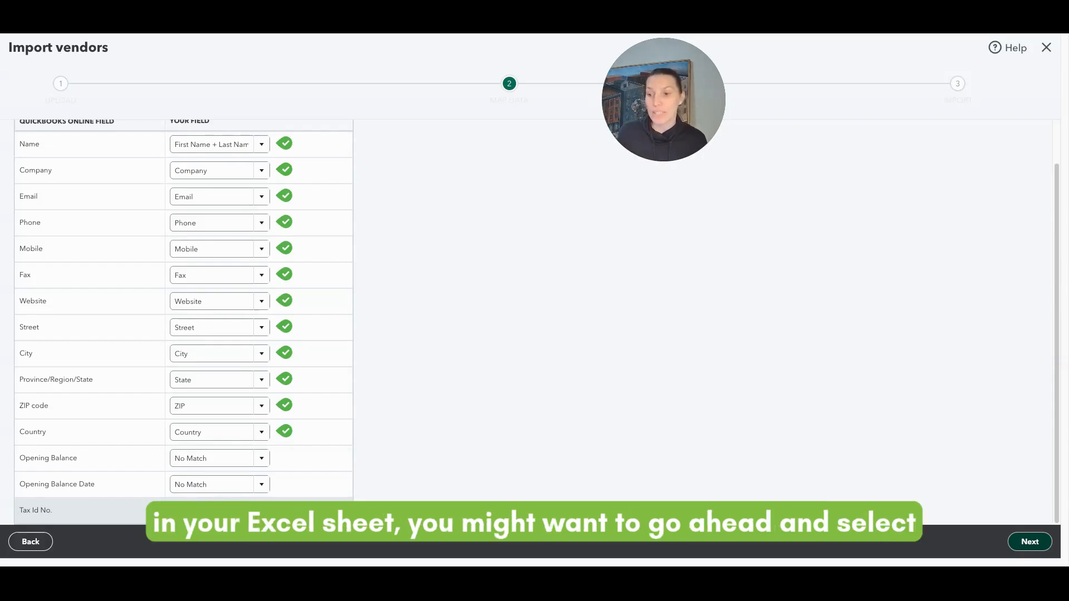
left_click(212, 510)
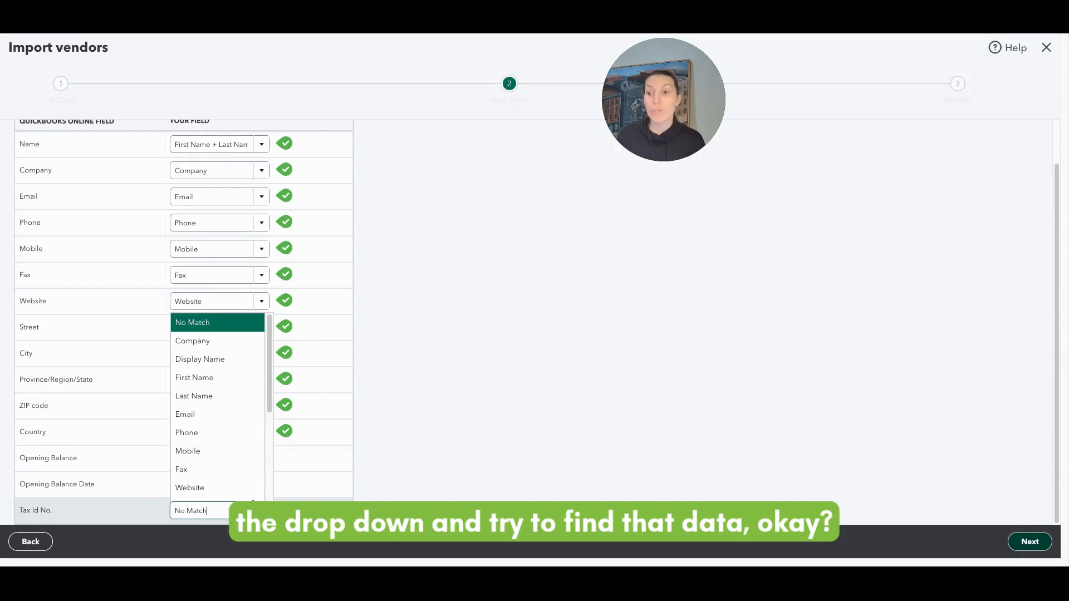
scroll(248, 490, "down", 3)
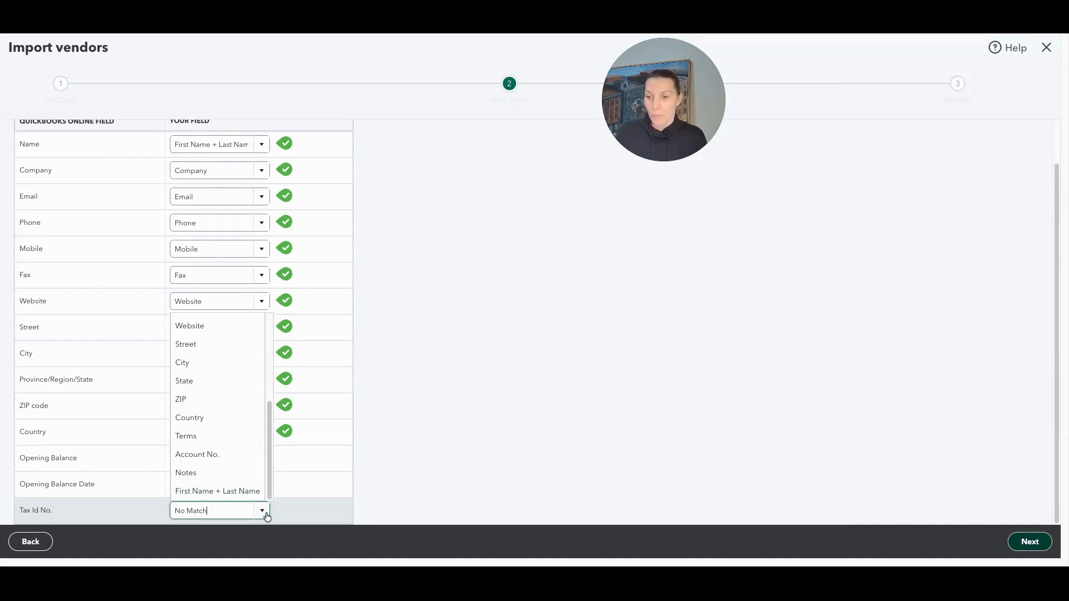
left_click(265, 514)
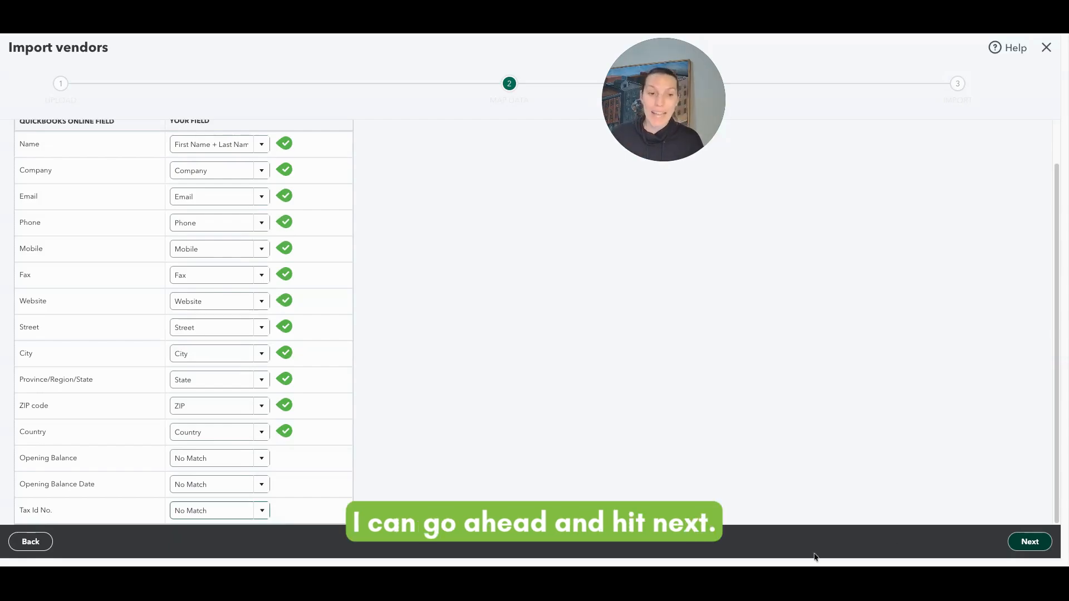
left_click(1012, 537)
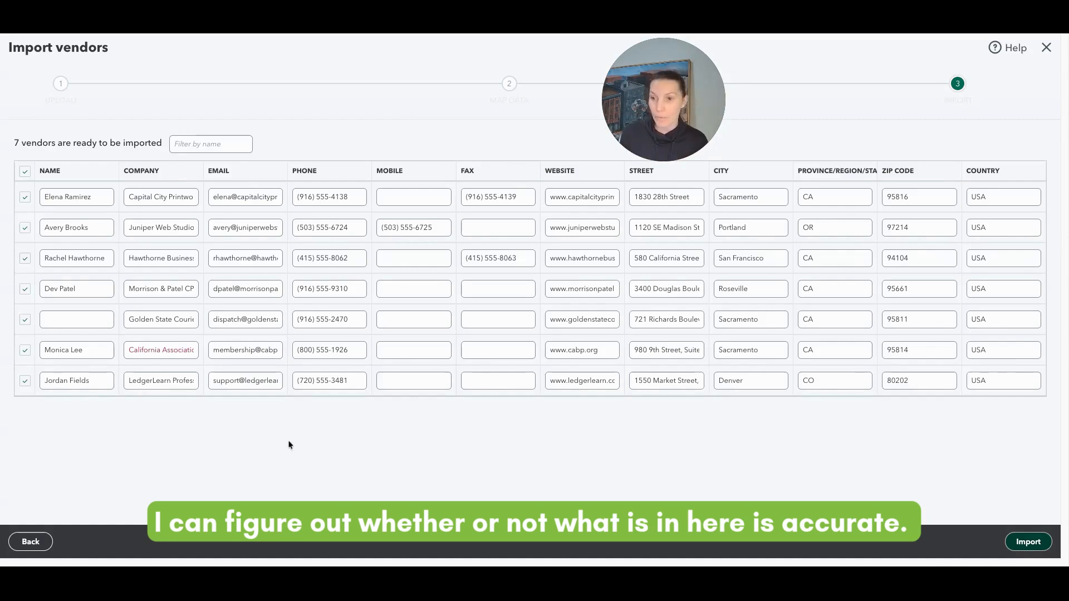
Inspect the red-flagged sixth-row company name for invalid characters
left_click(177, 350)
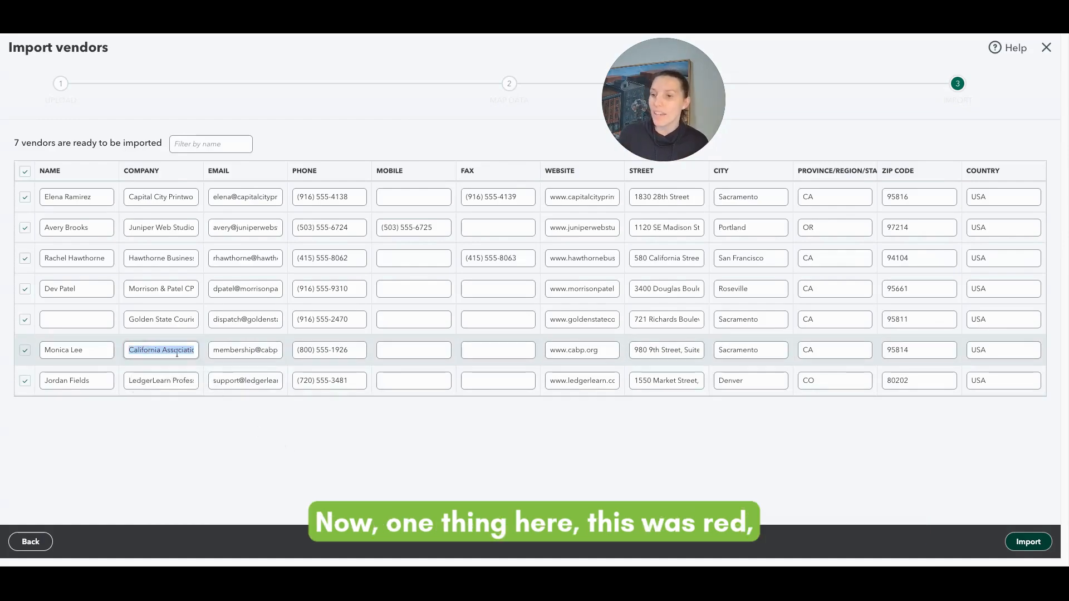
left_click(200, 464)
mouse_move(137, 353)
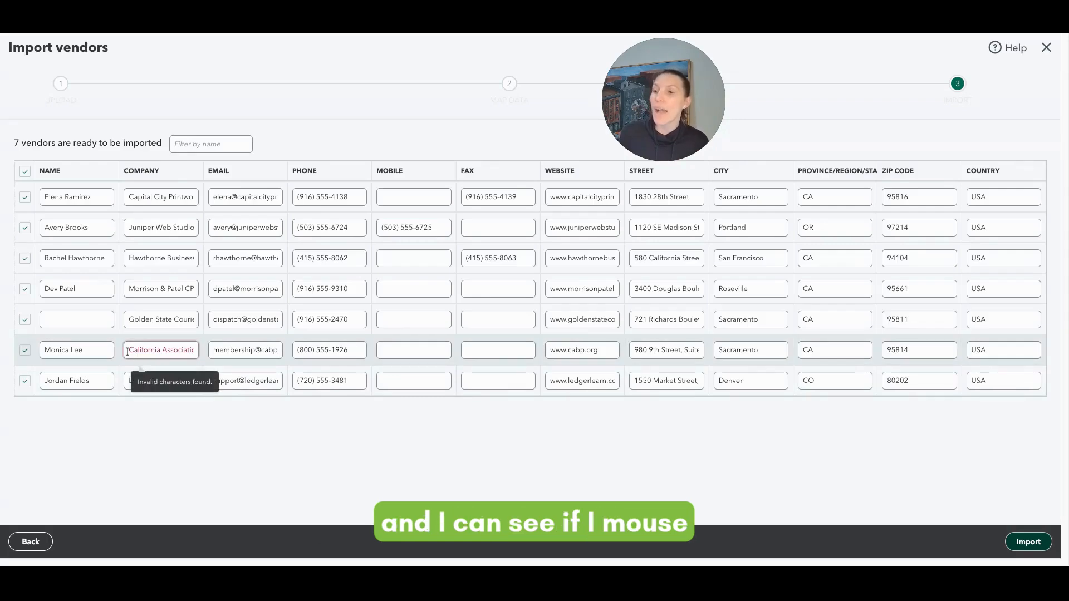
left_click(165, 354)
key("Right")
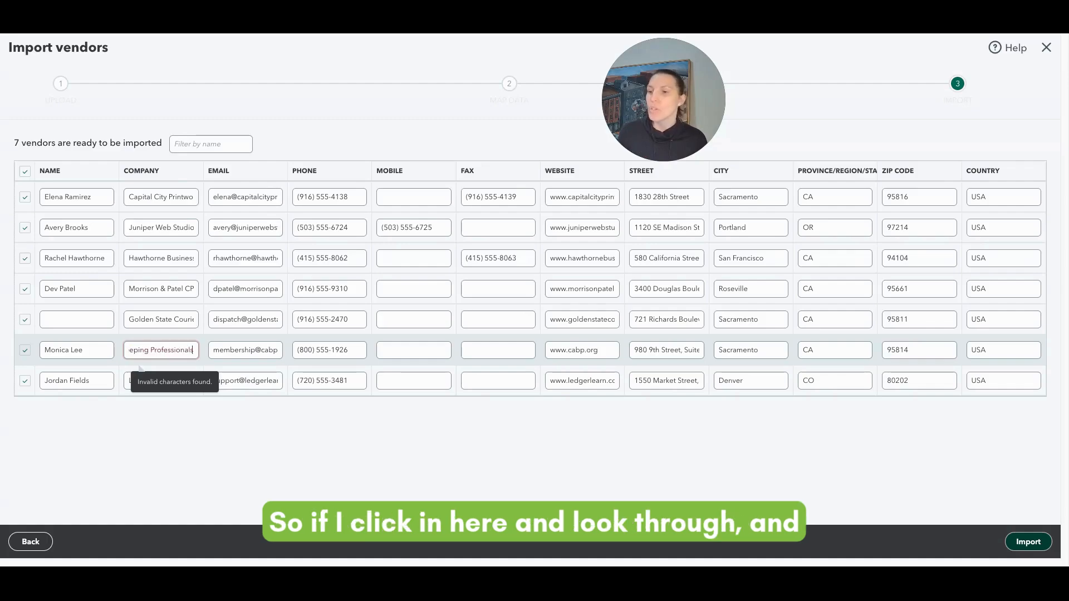
key("Left")
key("Left")
key("Left")
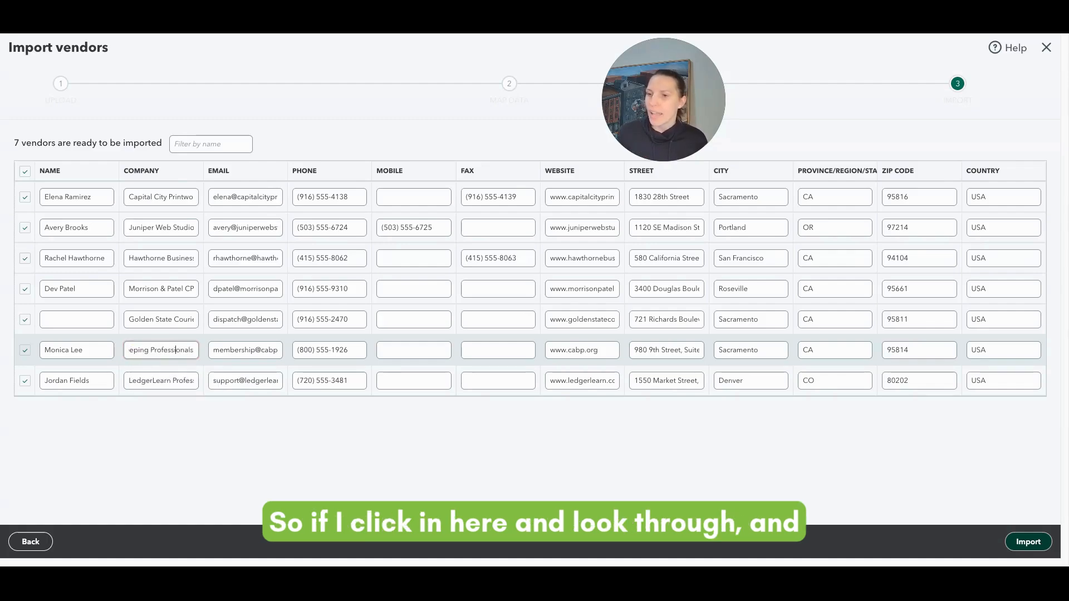
key("Left")
key("Left")
key("Left")
key("Left")
key("Left")
key("Left")
key("Left")
key("Left")
key("Left")
key("Left")
key("Left")
key("Left")
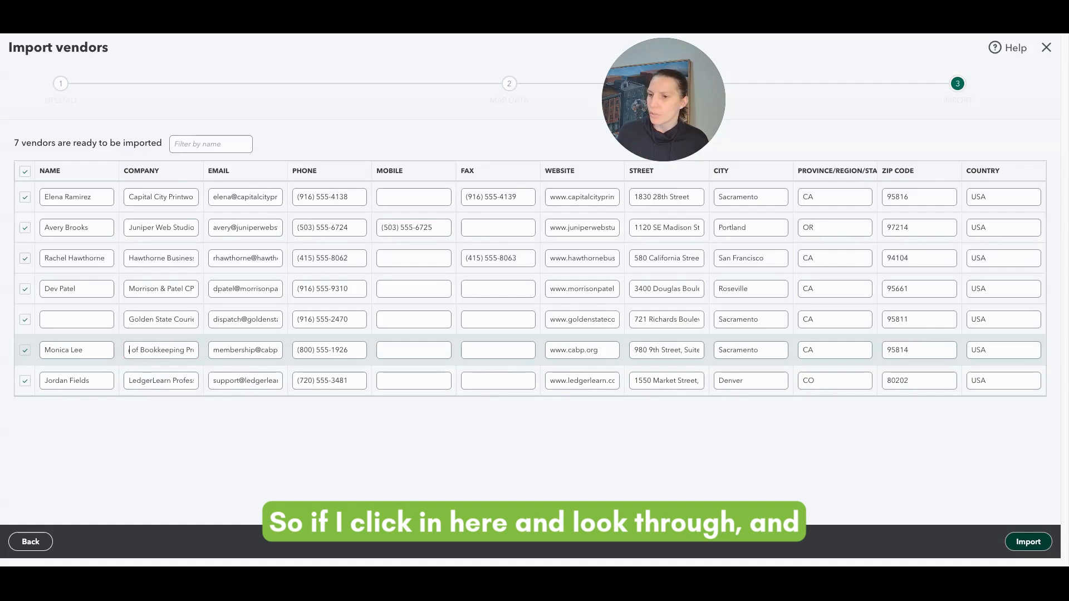
key("Left")
key("Left")
key("Left")
key("Left")
key("Left")
key("Left")
key("Left")
key("Left")
key("Left")
key("Left")
key("Left")
key("Left")
key("Left")
key("Left")
key("Left")
key("Left")
key("Left")
key("Left")
key("Left")
key("Left")
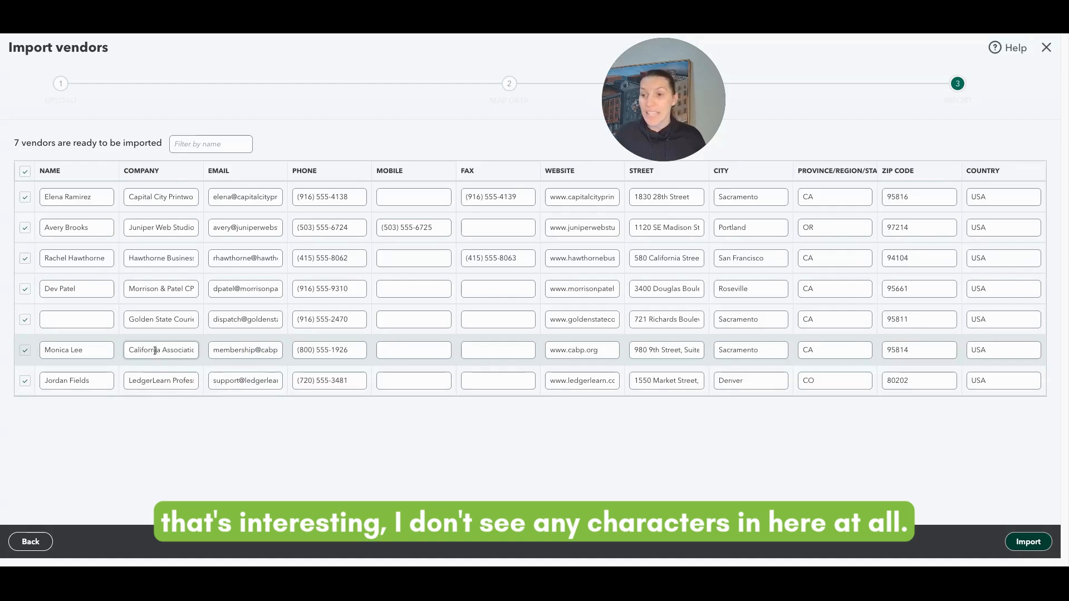
key("Right")
key("Right")
key("Right")
key("Right")
key("Right")
key("Right")
key("Right")
key("Right")
key("Right")
key("Right")
key("Right")
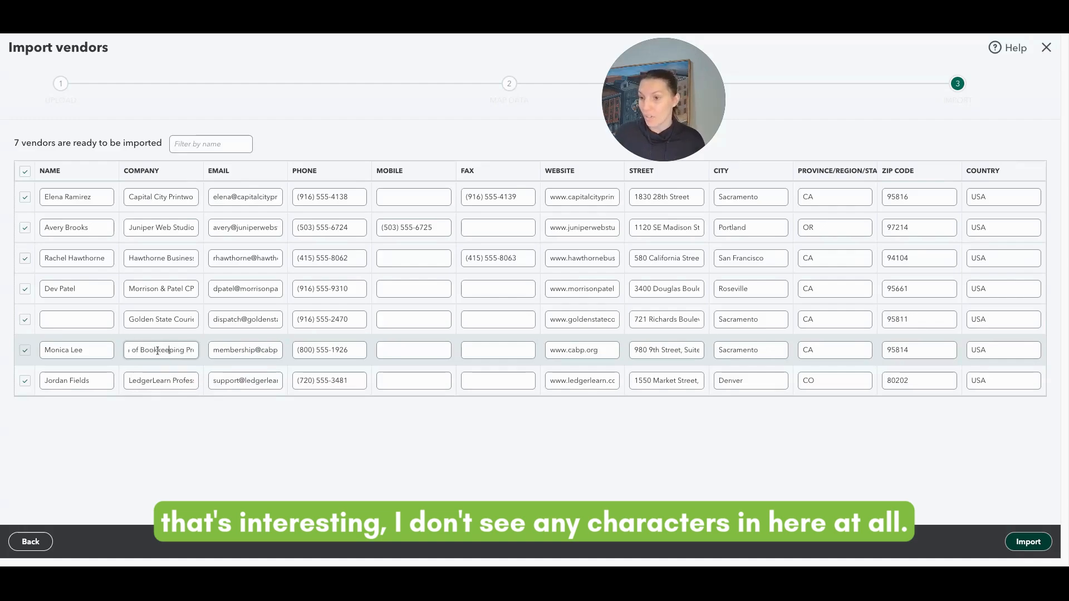
key("Right")
key("Right")
key("Right")
key("Right")
key("Right")
key("Right")
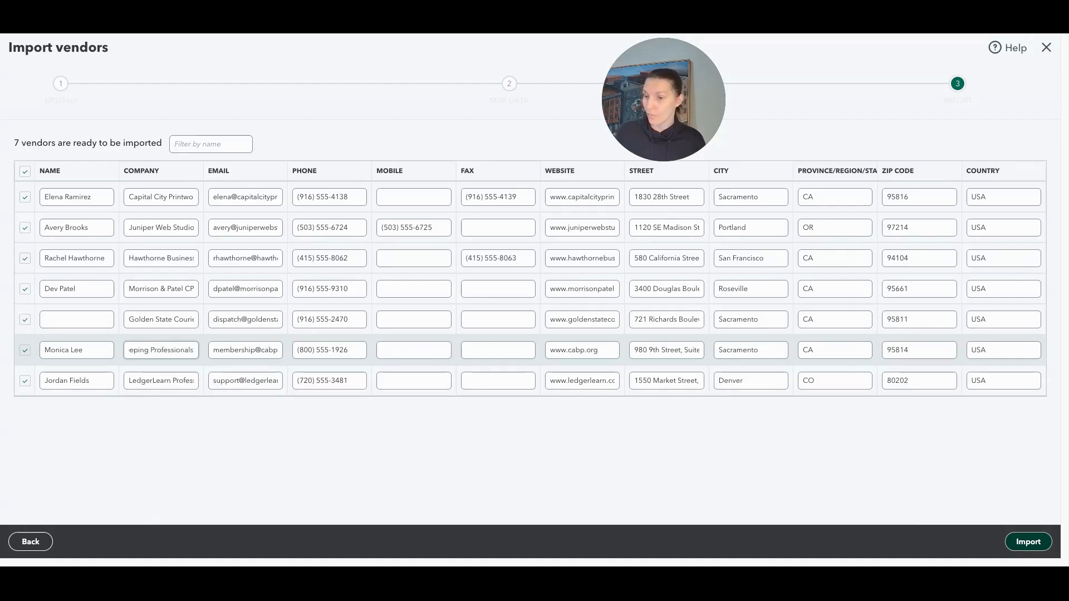
key("Home")
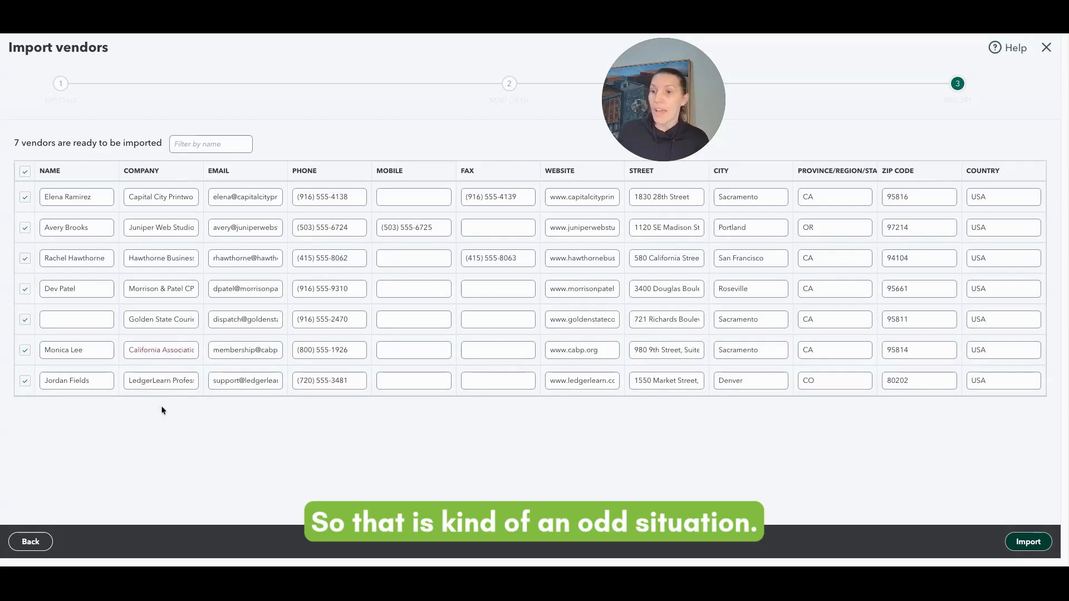
triple_click(132, 347)
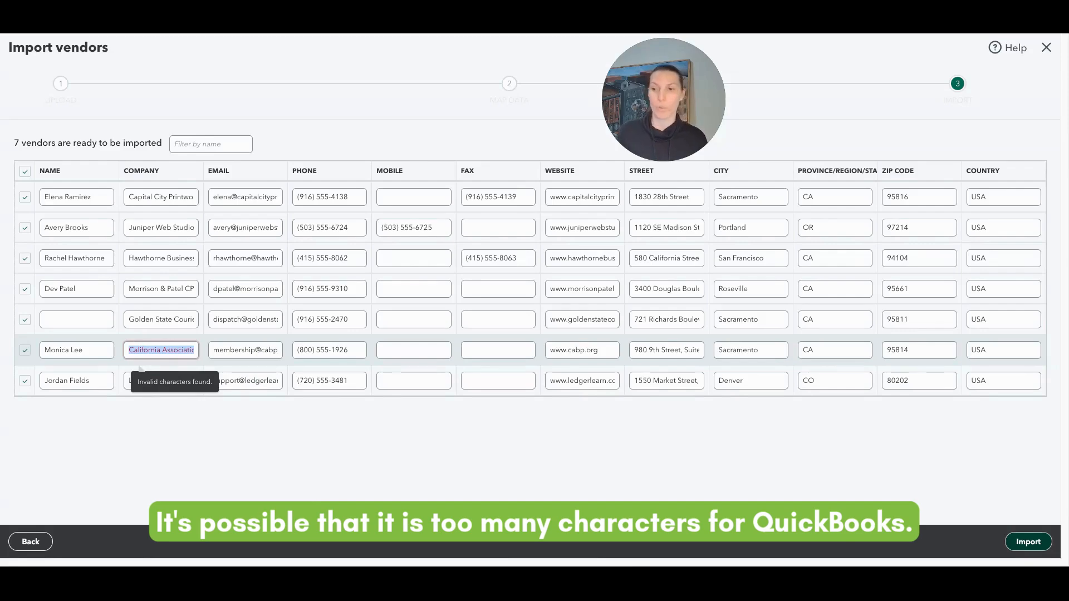
left_click(177, 456)
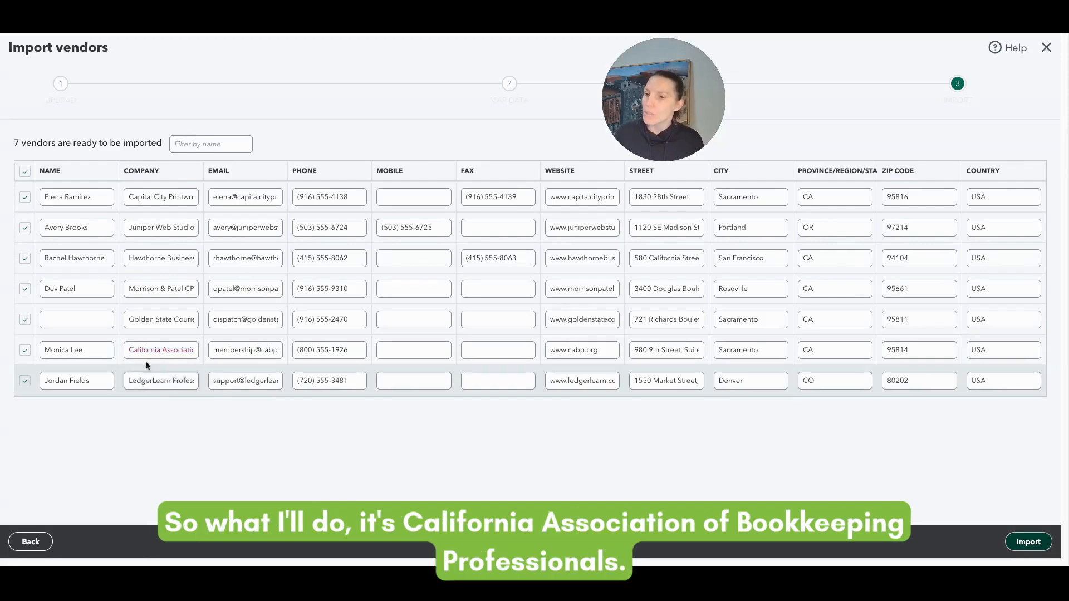
Replace the flagged company name with CABP
left_click(139, 350)
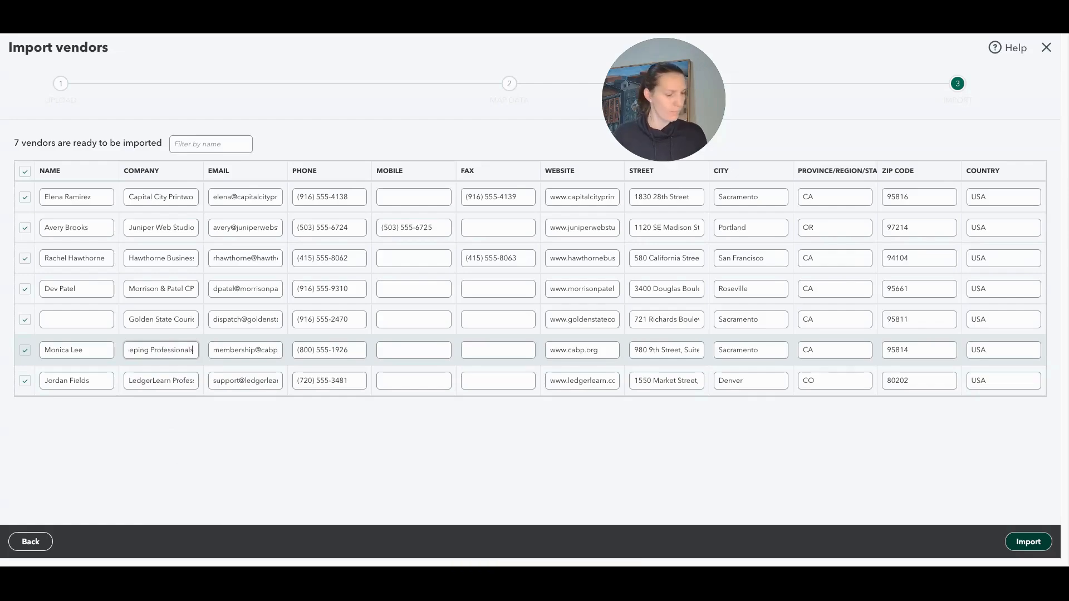
triple_click(159, 347)
type("C")
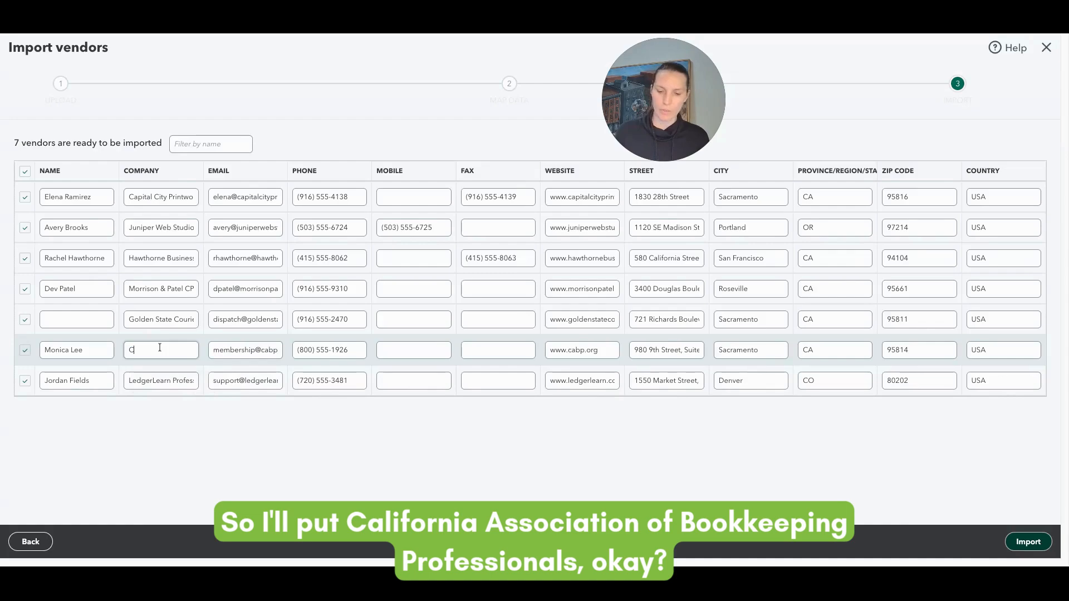
type("ABP")
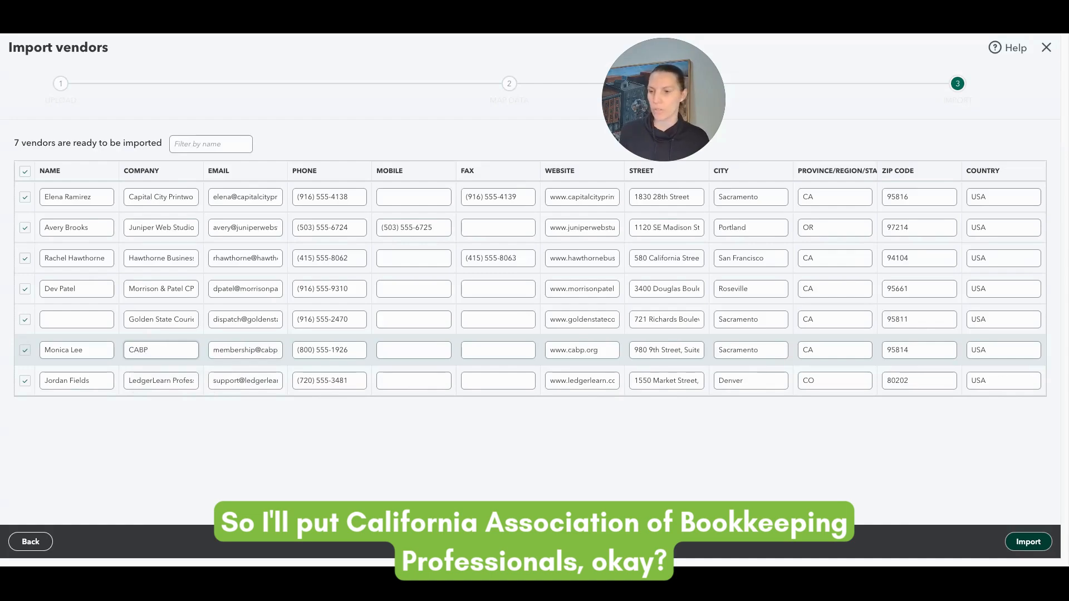
left_click(206, 430)
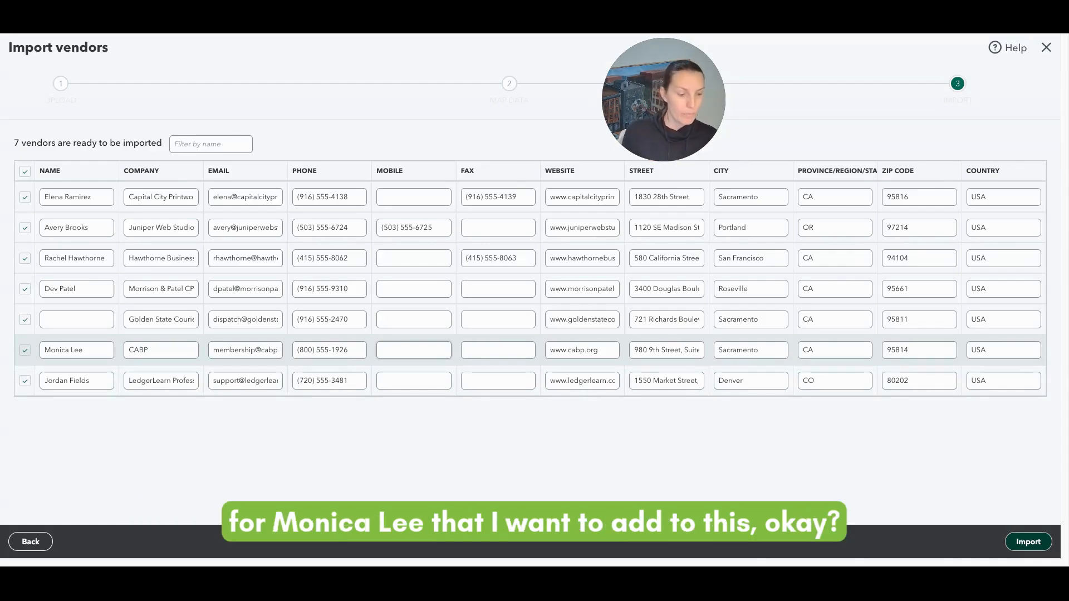
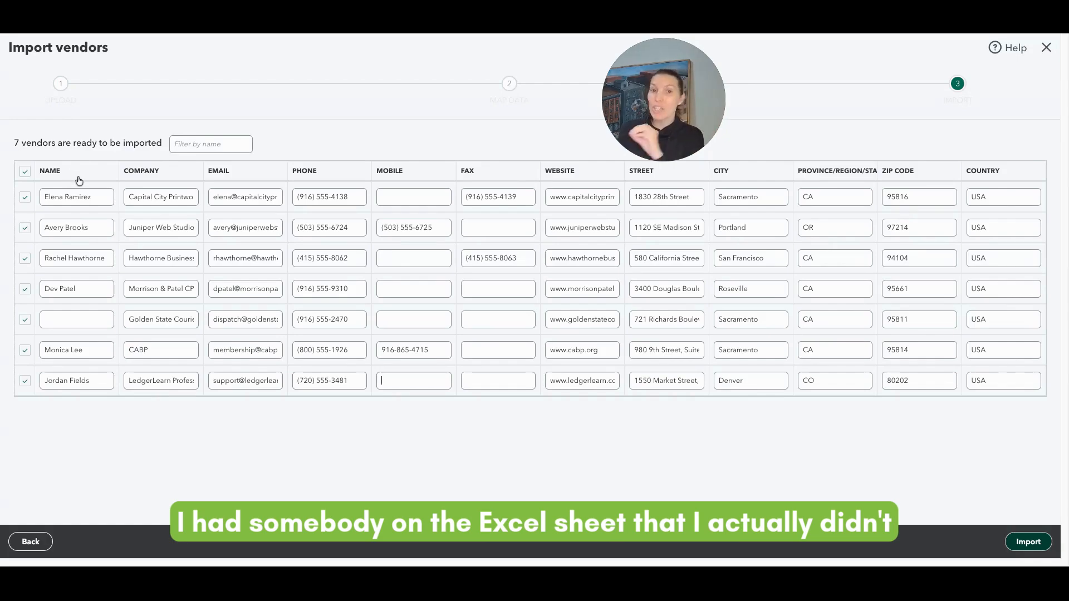
left_click(25, 198)
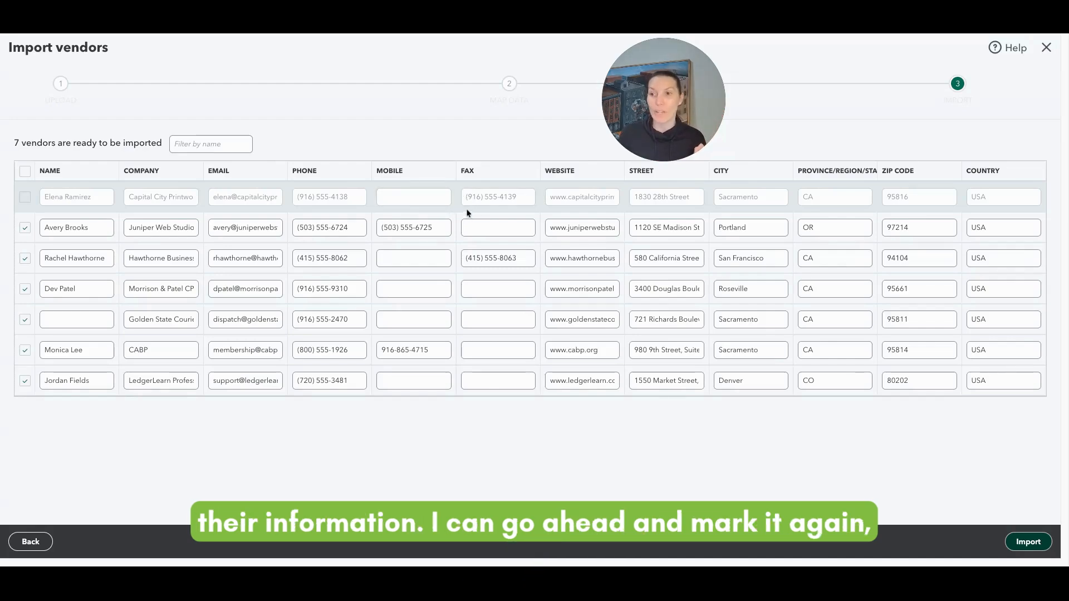
left_click(26, 198)
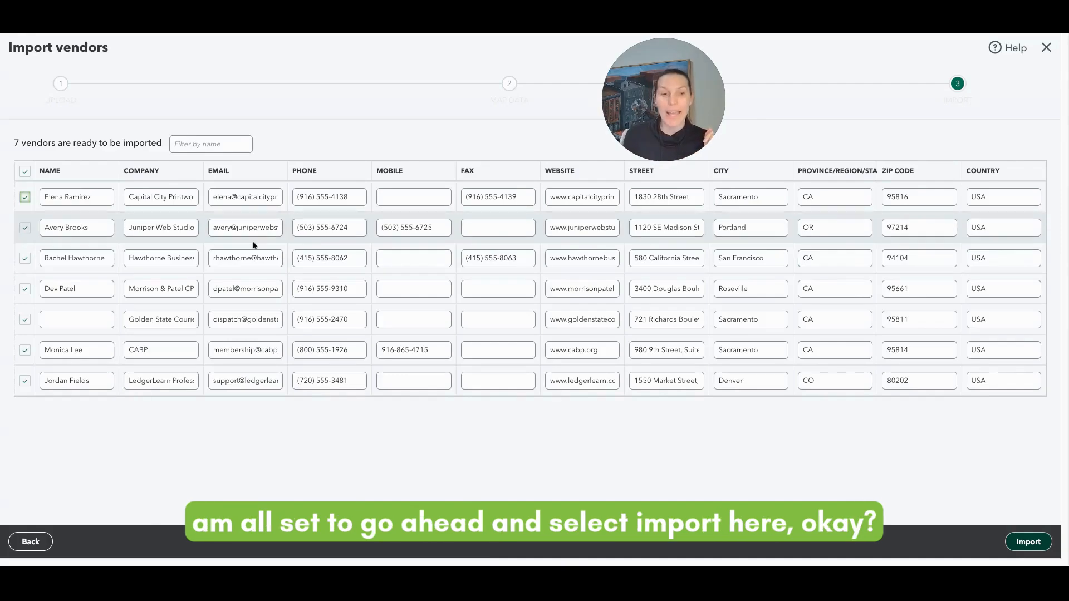
After the 'A name is required' error, copy Golden State Courier Services into the empty Name field
left_click(1028, 543)
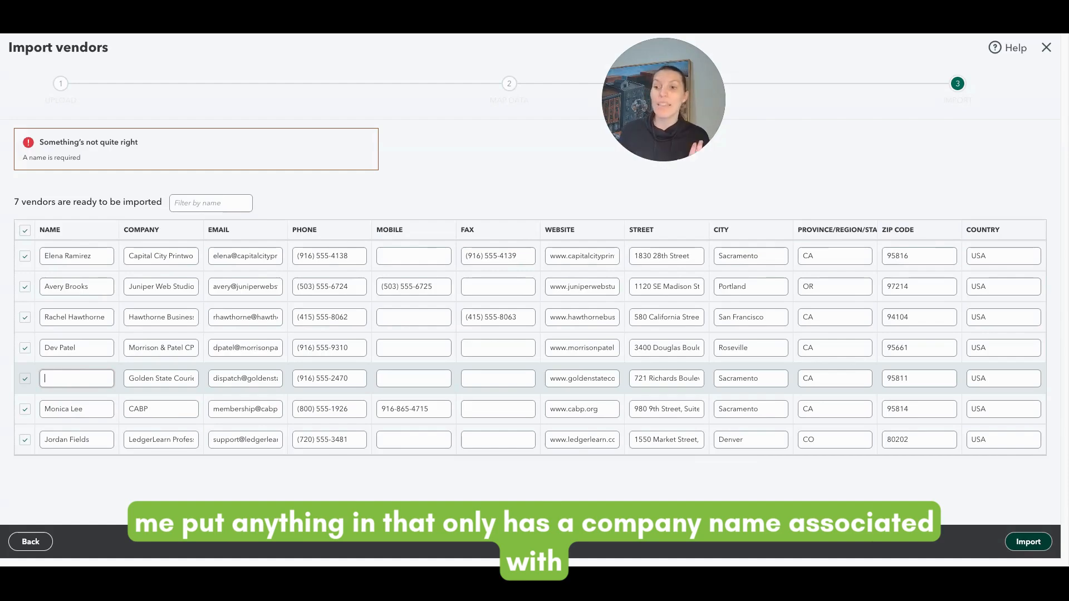
triple_click(153, 381)
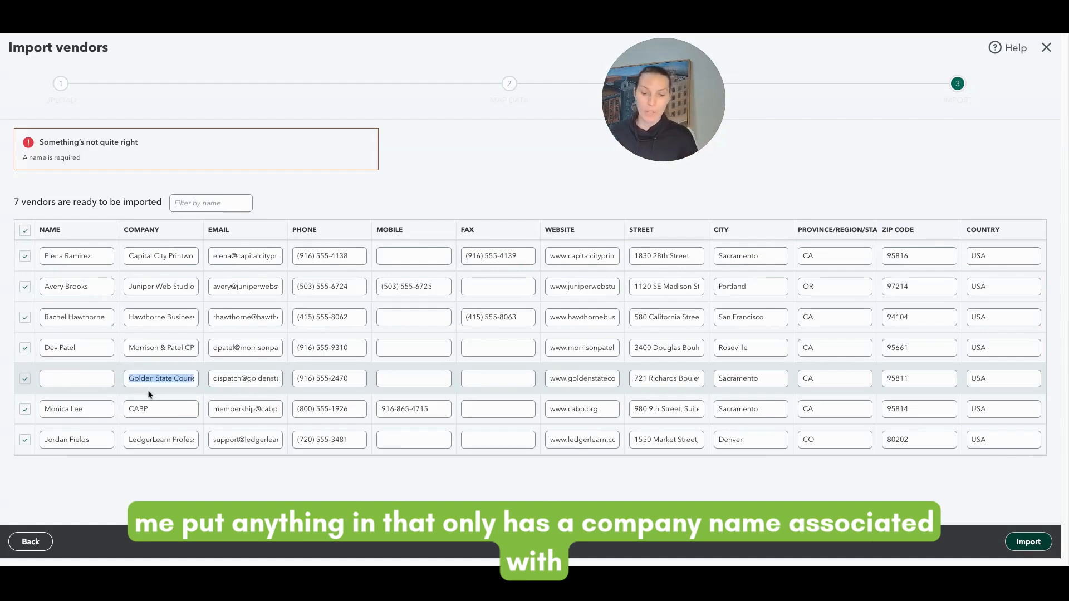
left_click(89, 377)
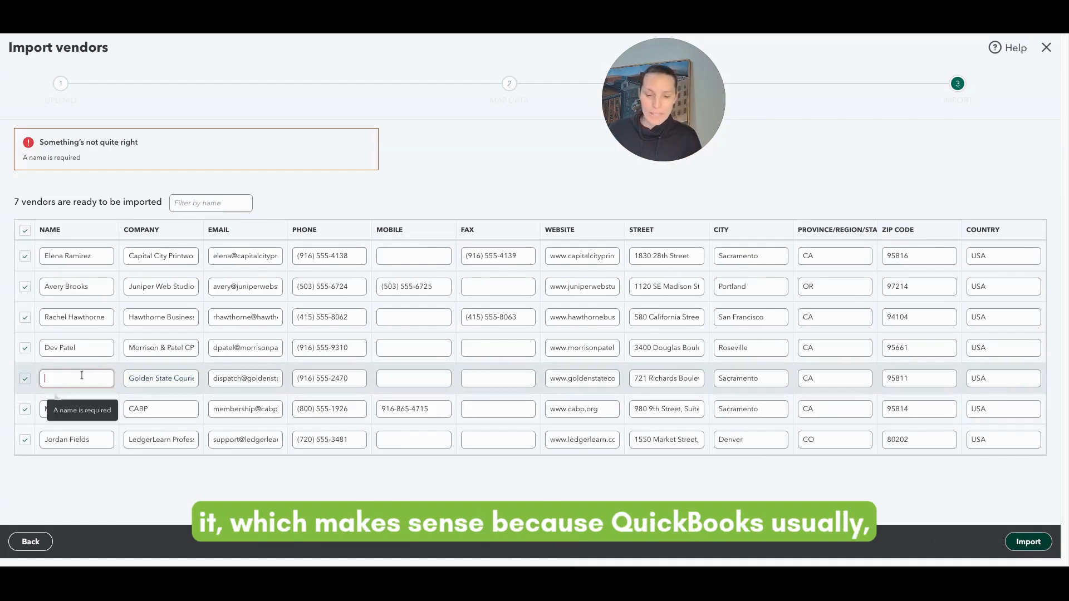
type("Golden State Courier Services")
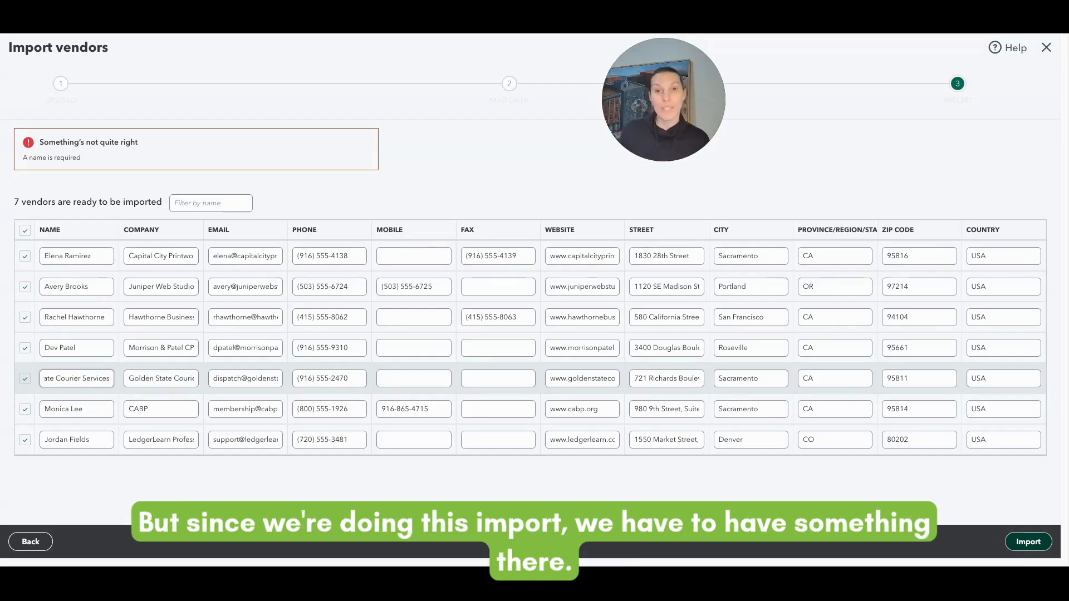
left_click(255, 487)
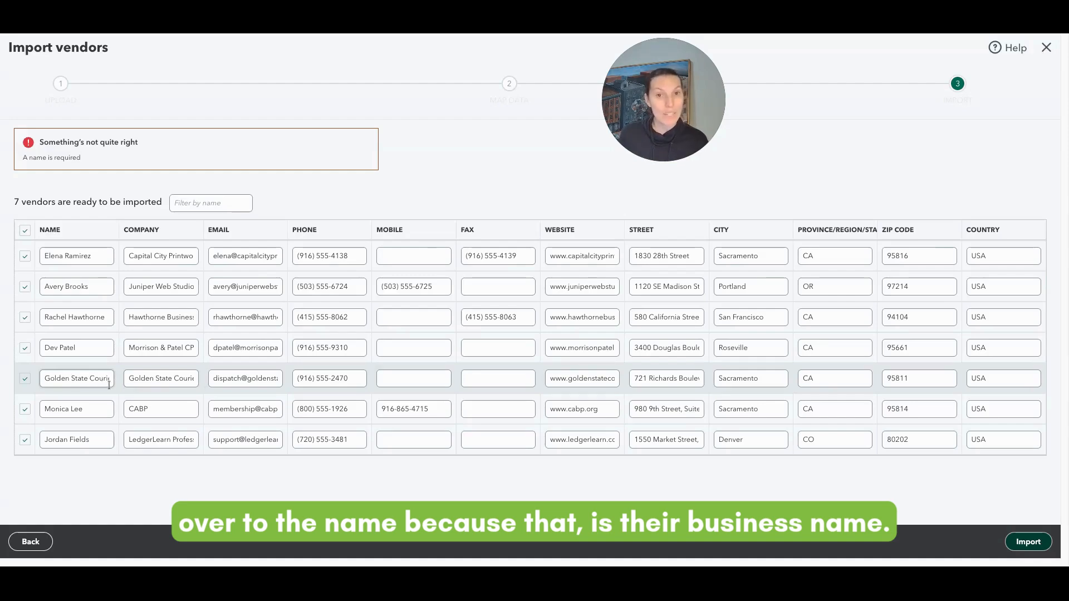
Import the seven vendors and scroll the Vendors list to check them
left_click(1031, 545)
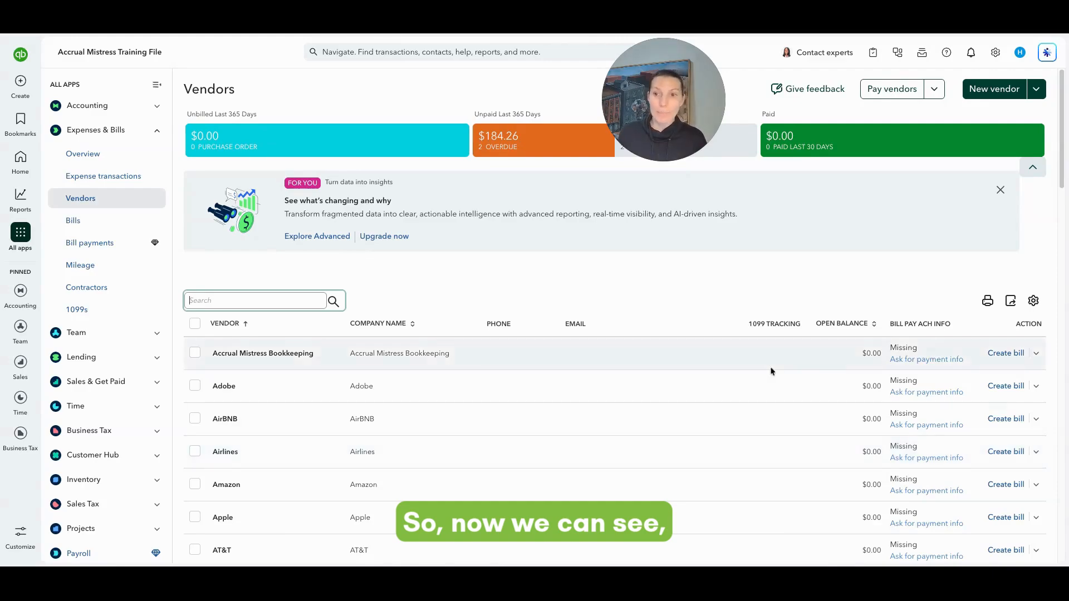
scroll(760, 368, "down", 10)
scroll(754, 368, "down", 4)
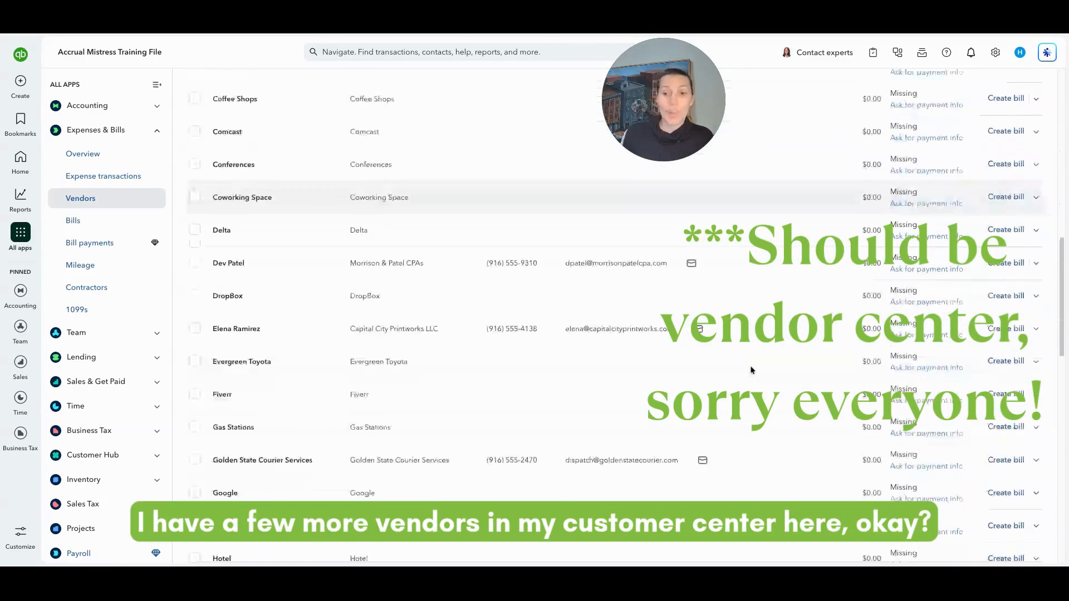
scroll(744, 372, "down", 5)
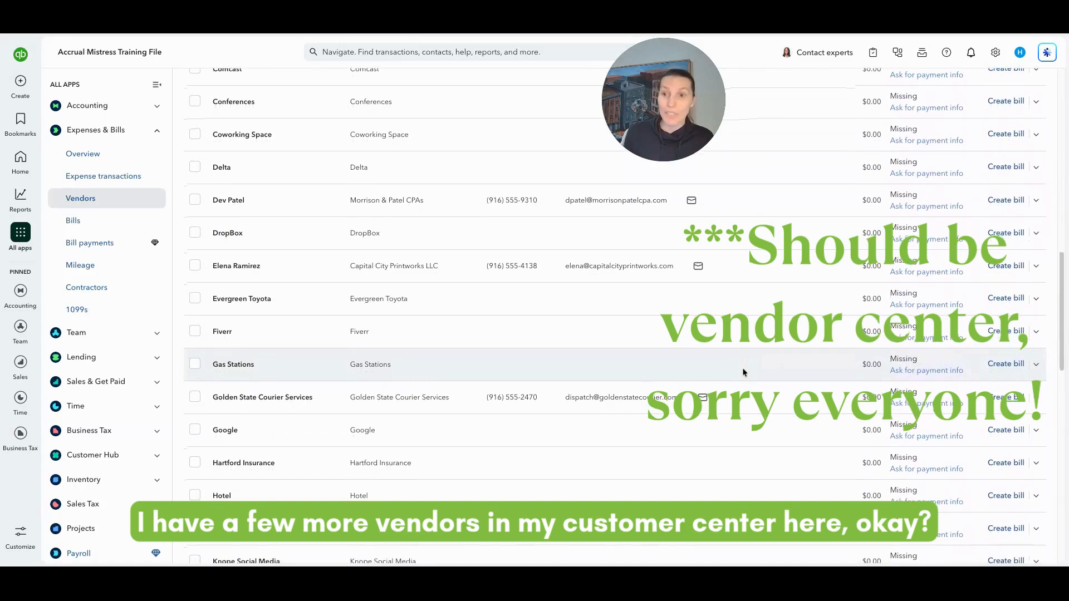
scroll(743, 356, "down", 1)
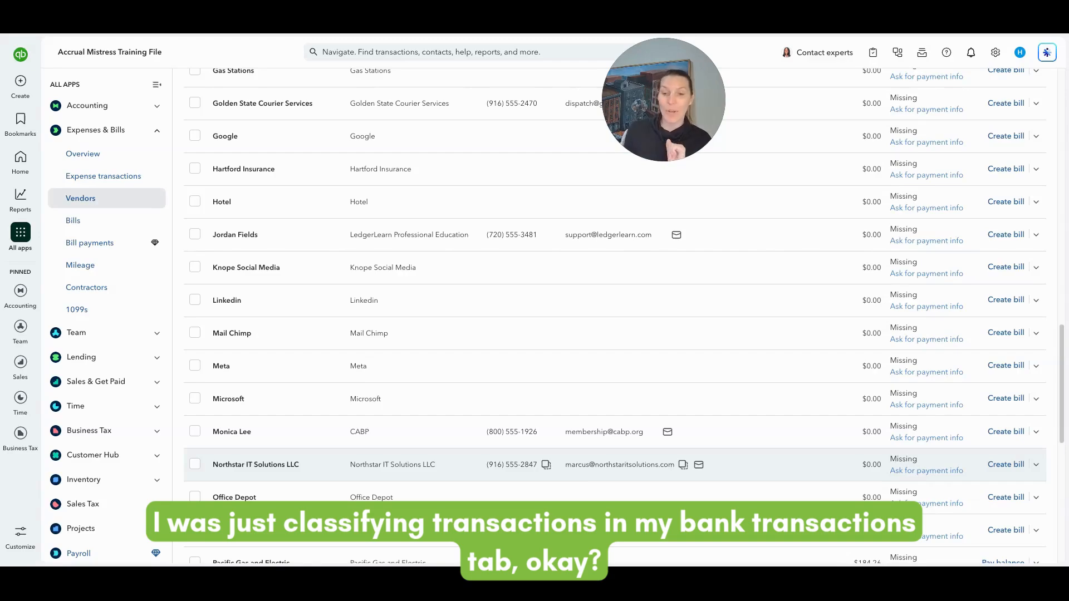
scroll(588, 488, "down", 5)
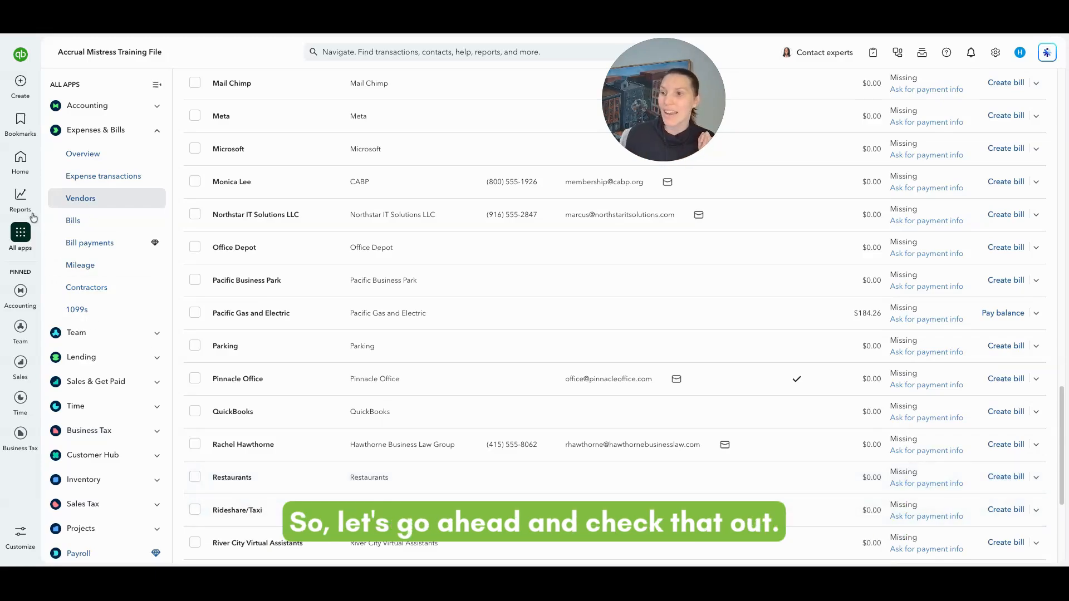
From Standard reports, search 'vendo' and open the Vendor Contact List report
mouse_move(21, 197)
left_click(72, 218)
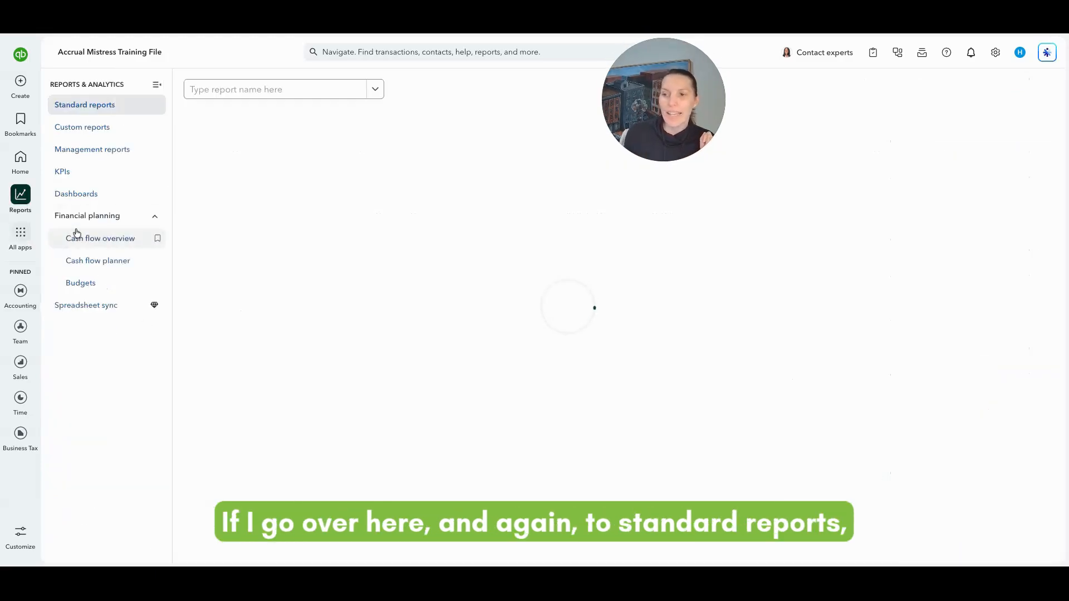
left_click(259, 95)
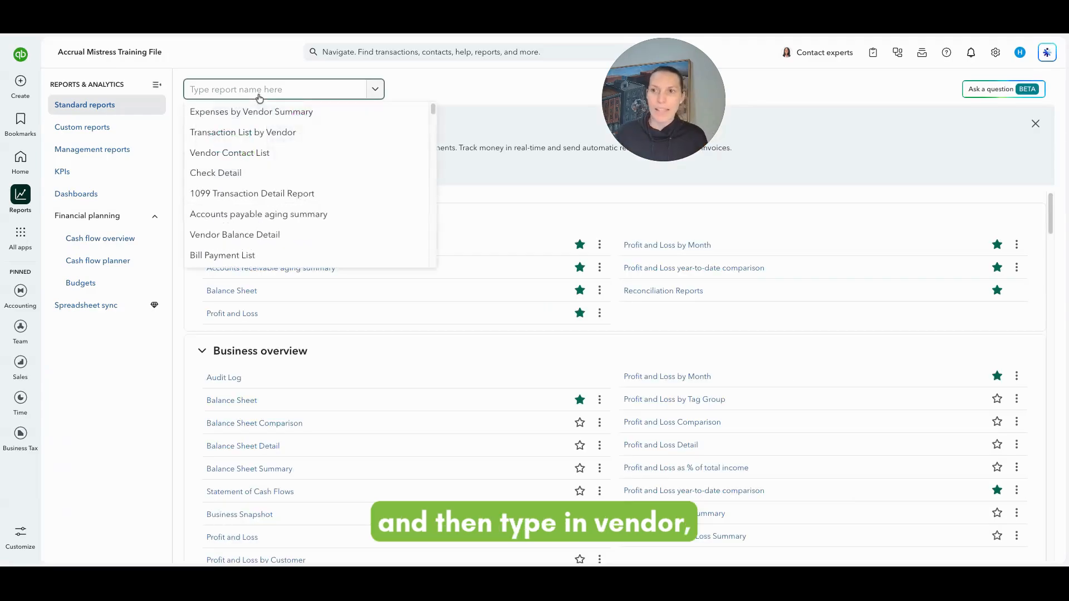
type("vendo")
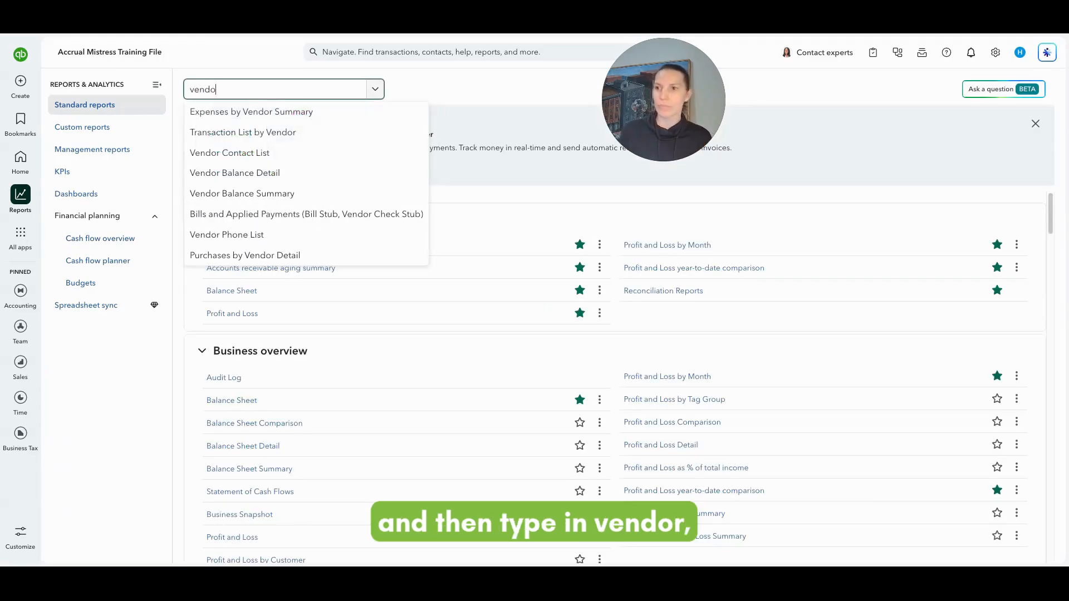
left_click(264, 154)
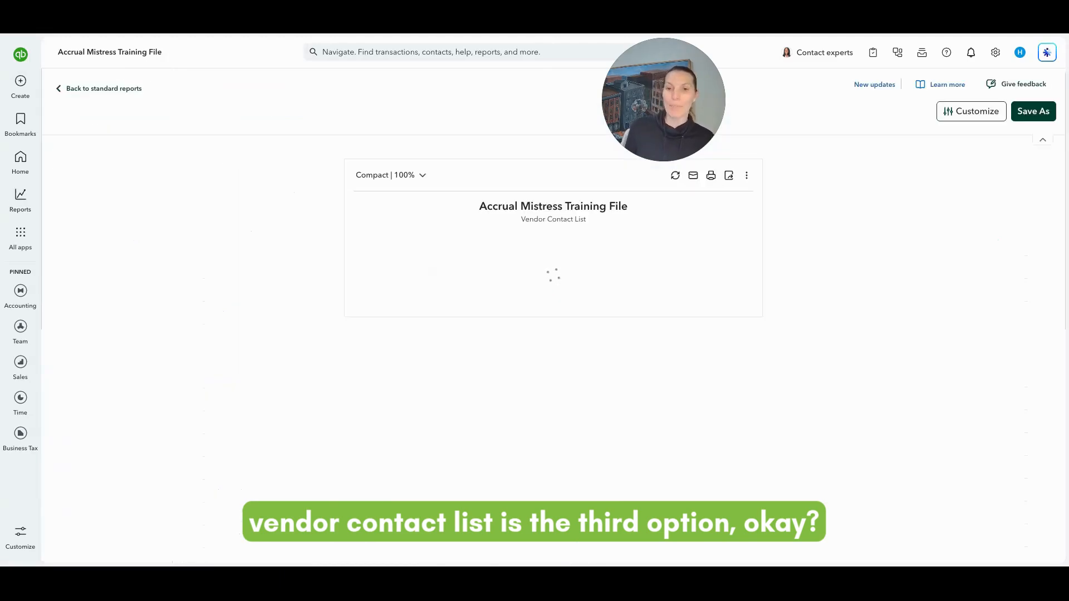
Review the imported vendors' phone numbers, emails and billing addresses in the report
scroll(218, 296, "down", 2)
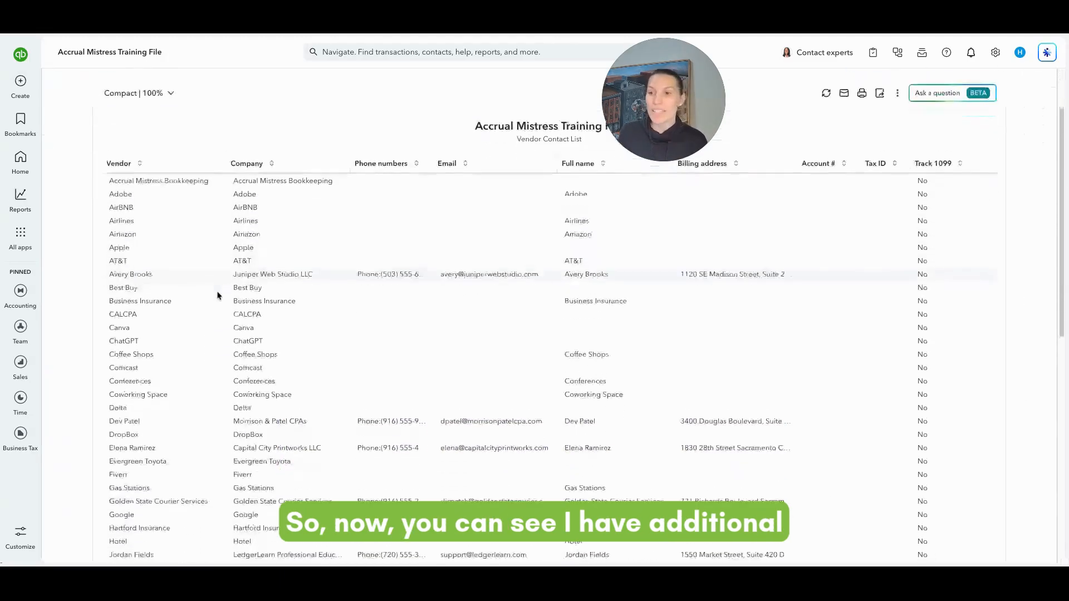
scroll(349, 277, "down", 2)
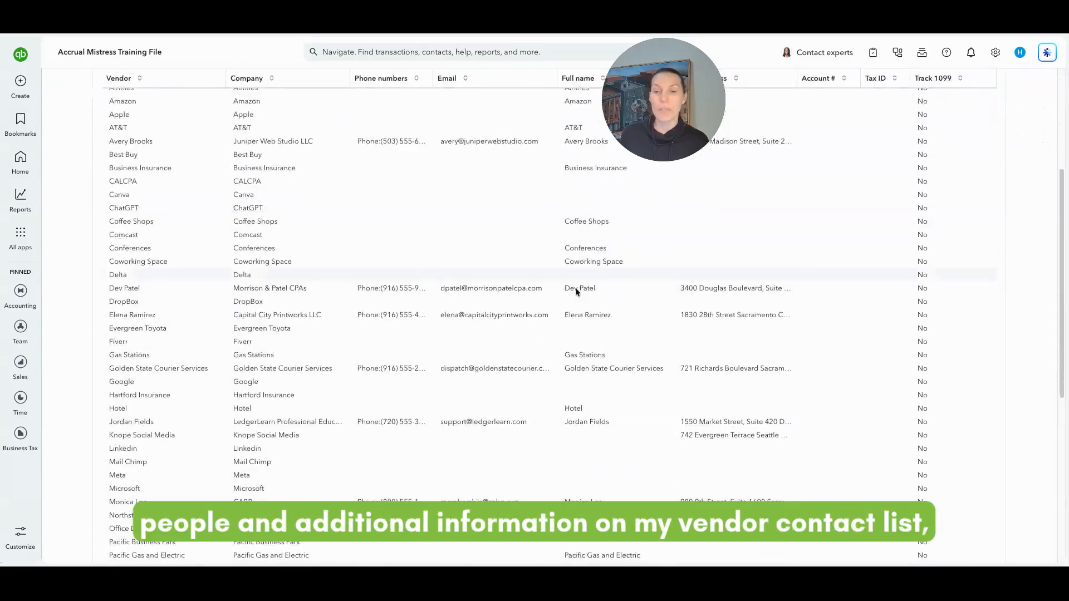
scroll(867, 397, "down", 3)
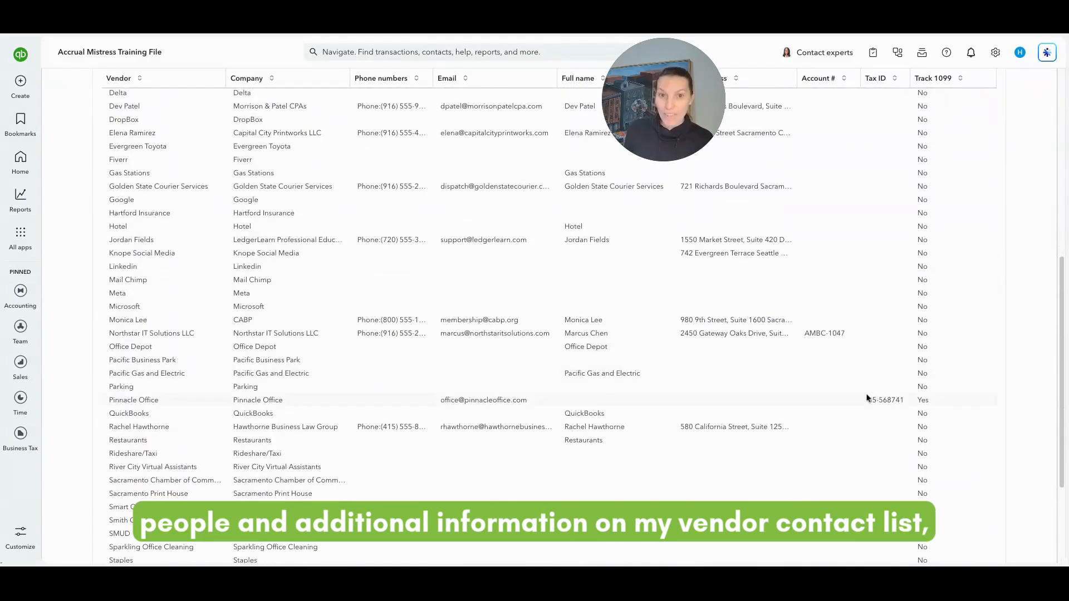
scroll(867, 398, "down", 1)
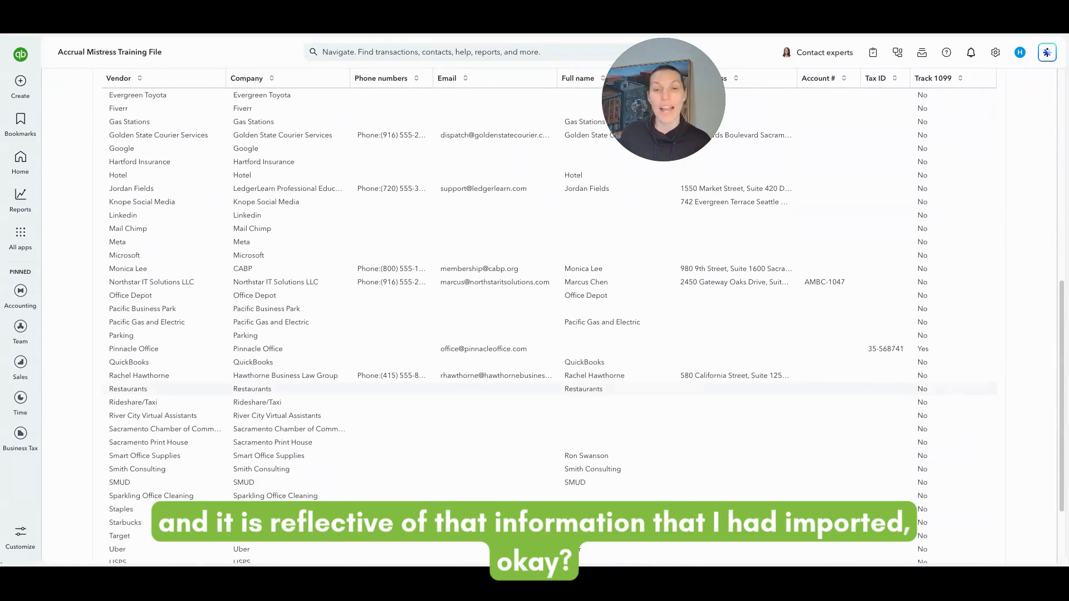
scroll(850, 393, "down", 2)
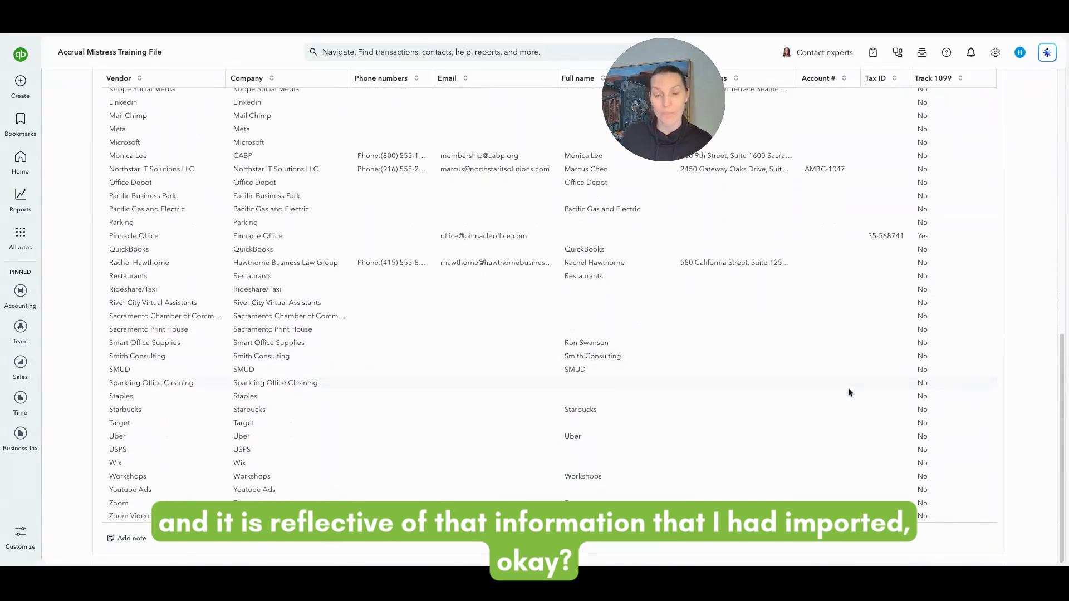
scroll(851, 393, "up", 5)
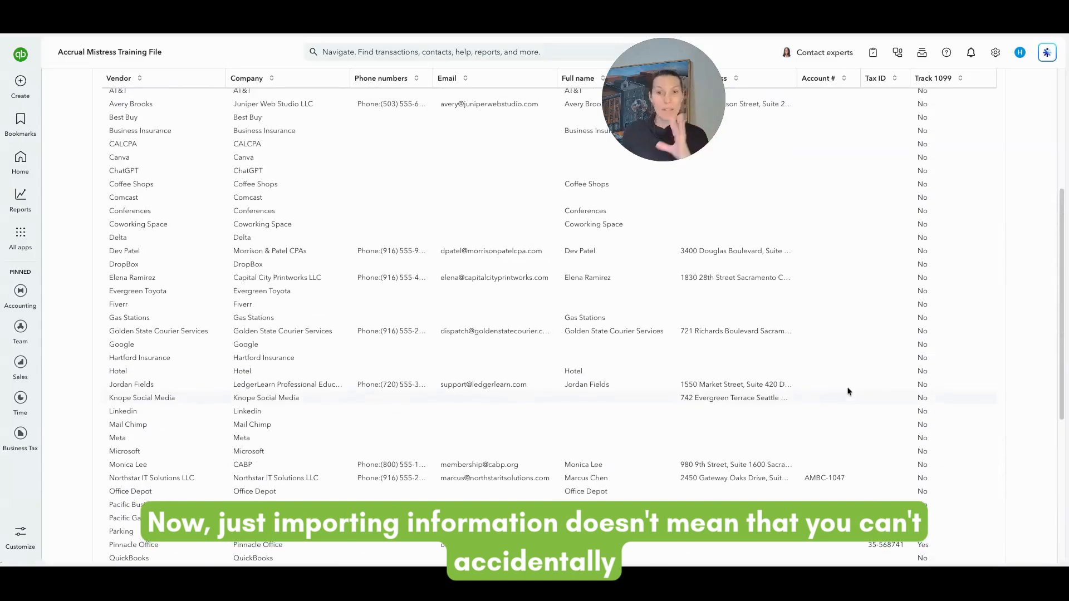
scroll(848, 392, "up", 1)
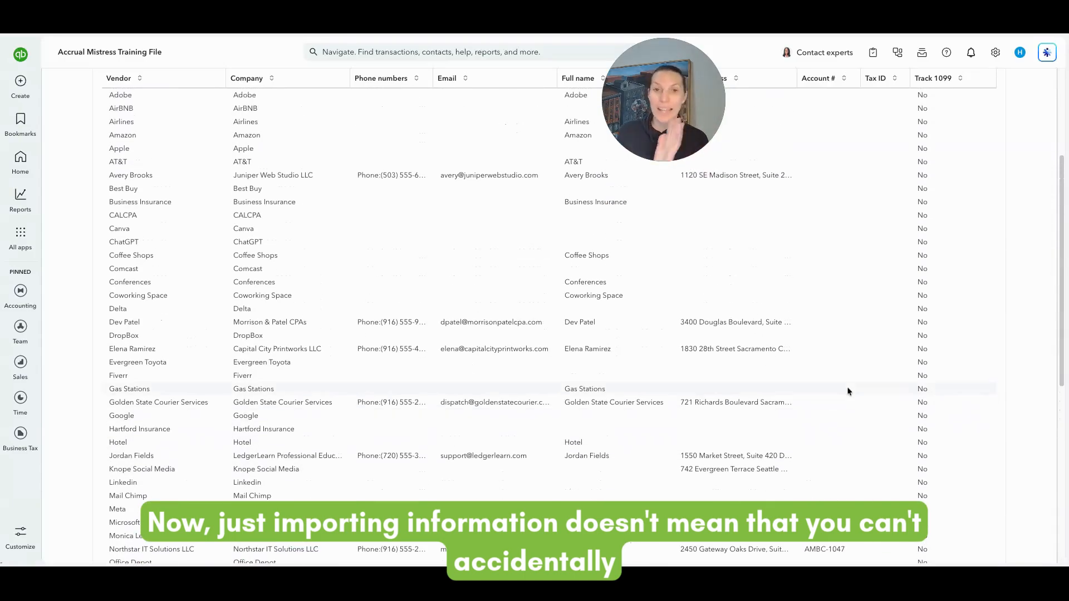
scroll(849, 391, "up", 1)
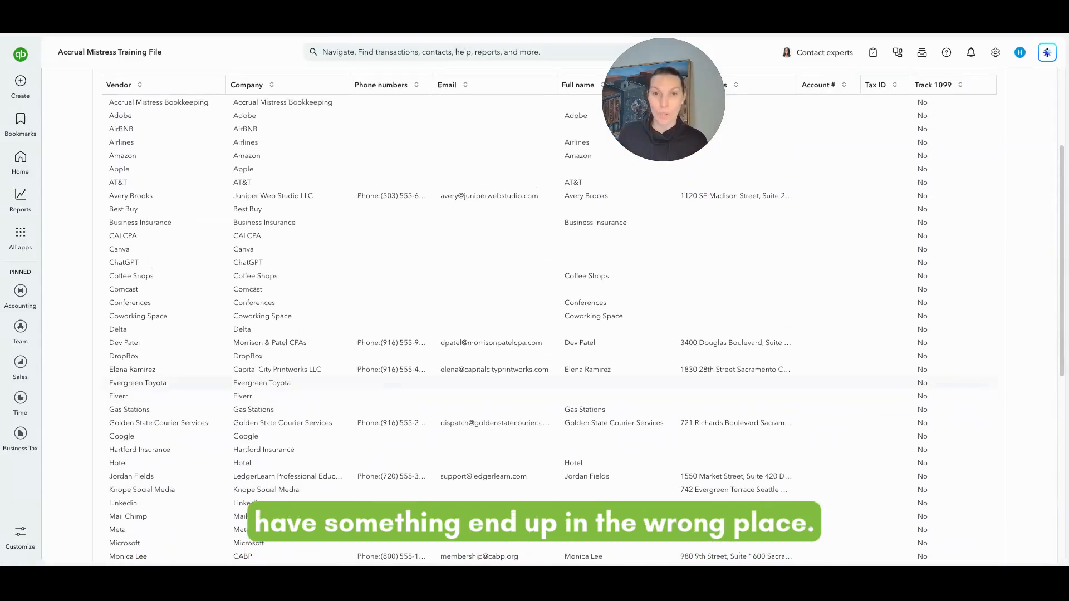
scroll(842, 400, "up", 3)
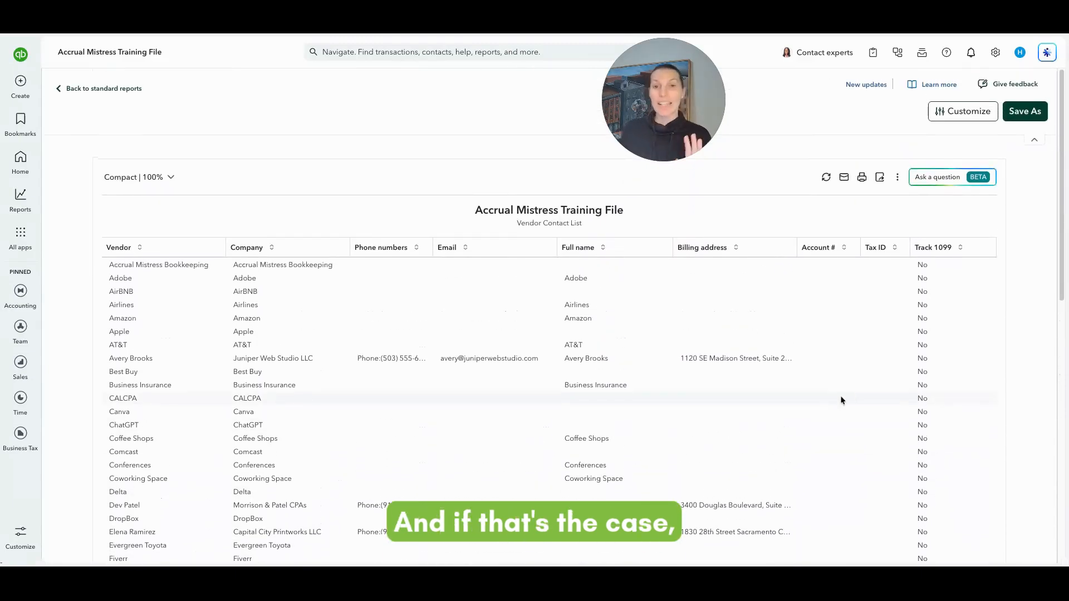